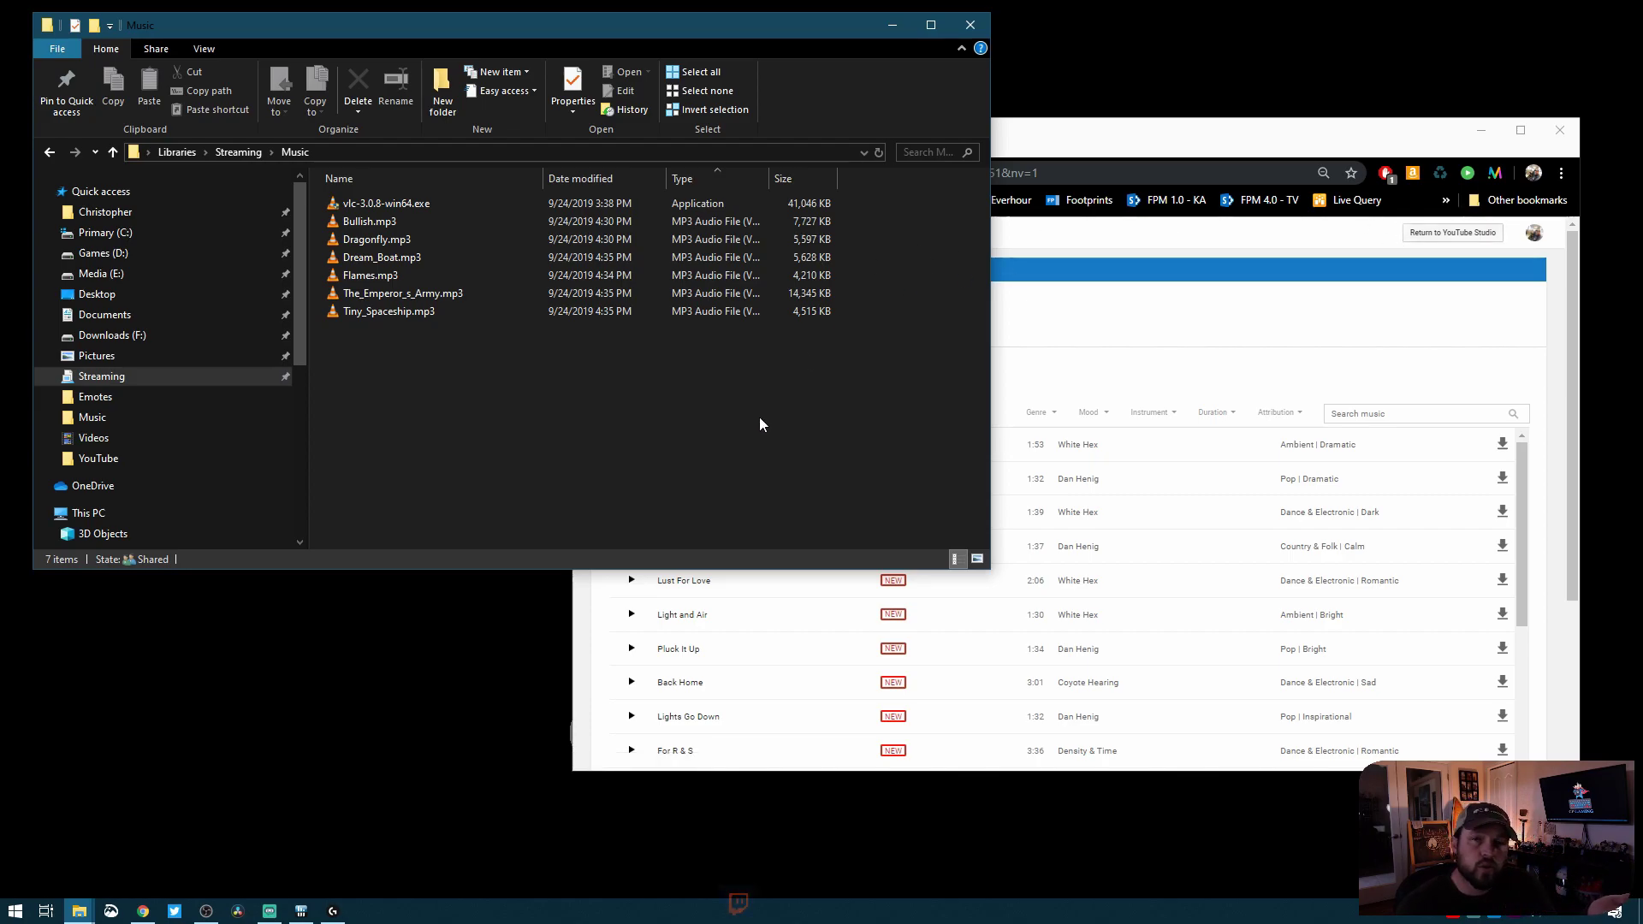
Step: Clear the VLC installer selection and marquee-select the six MP3s from Bullish.mp3 to Tiny_Spaceship.mp3
click(433, 205)
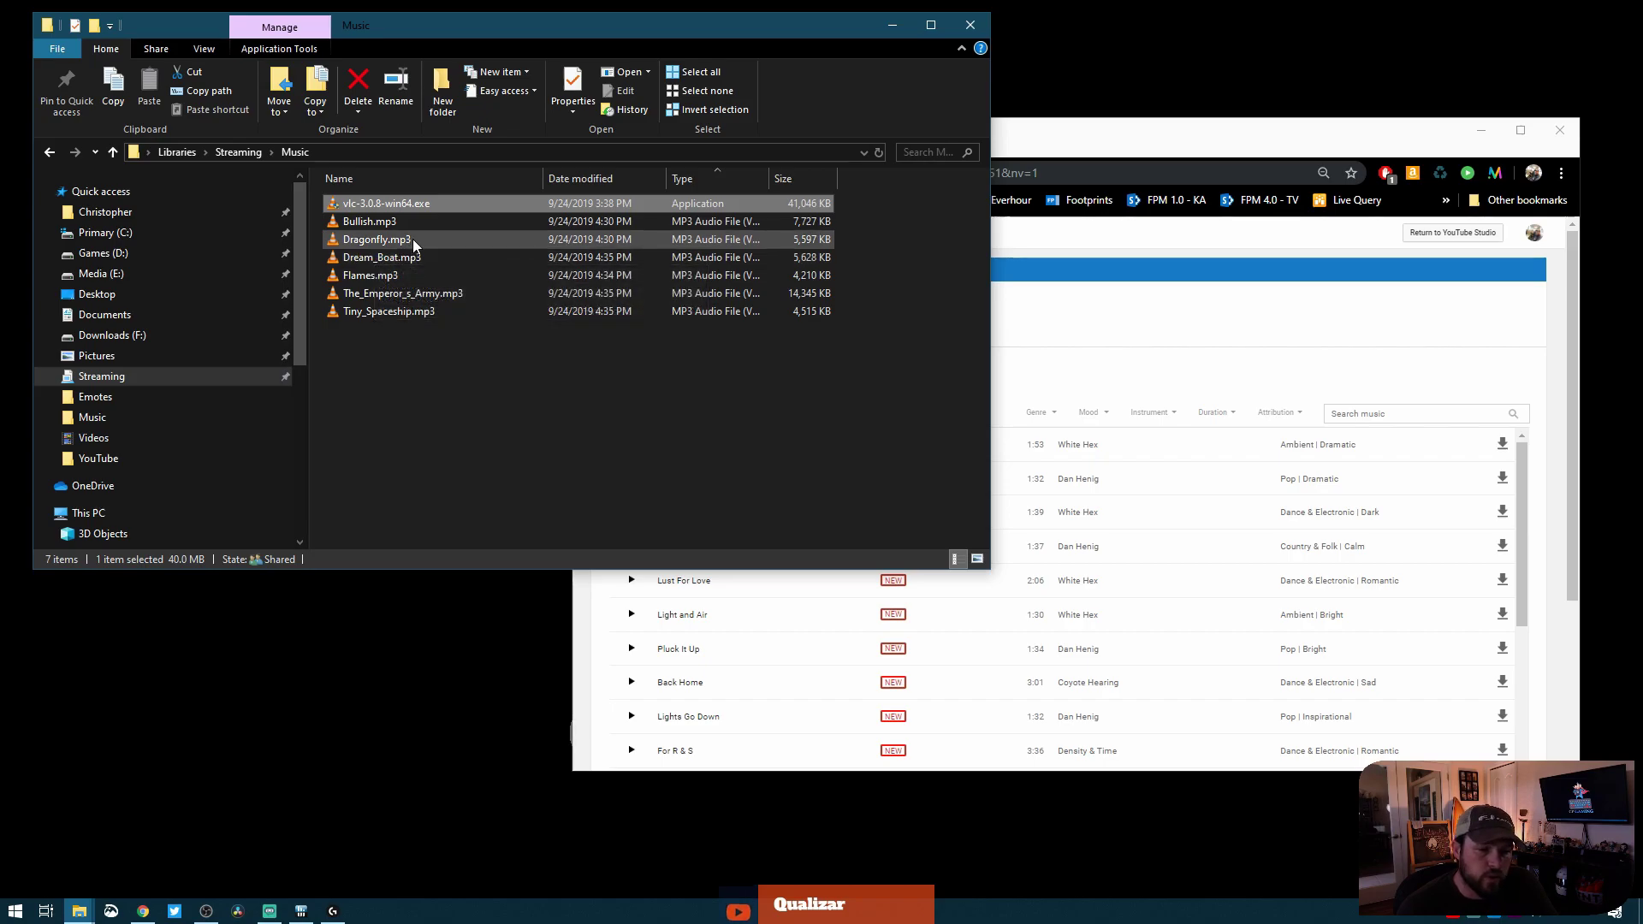
mouse_move(413, 239)
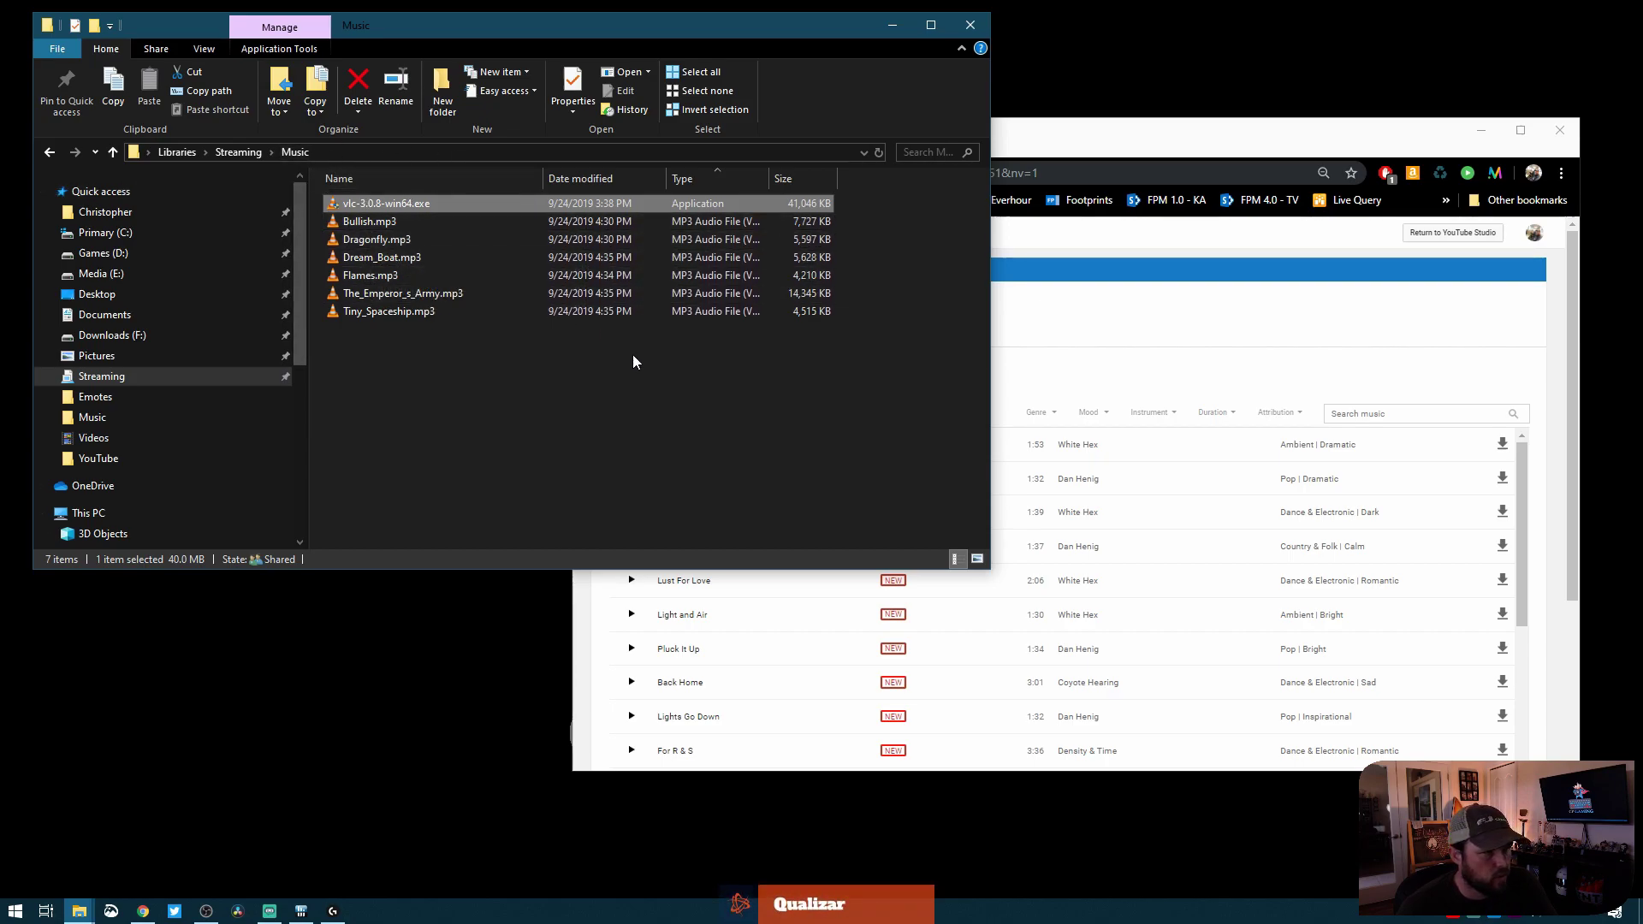
click(542, 347)
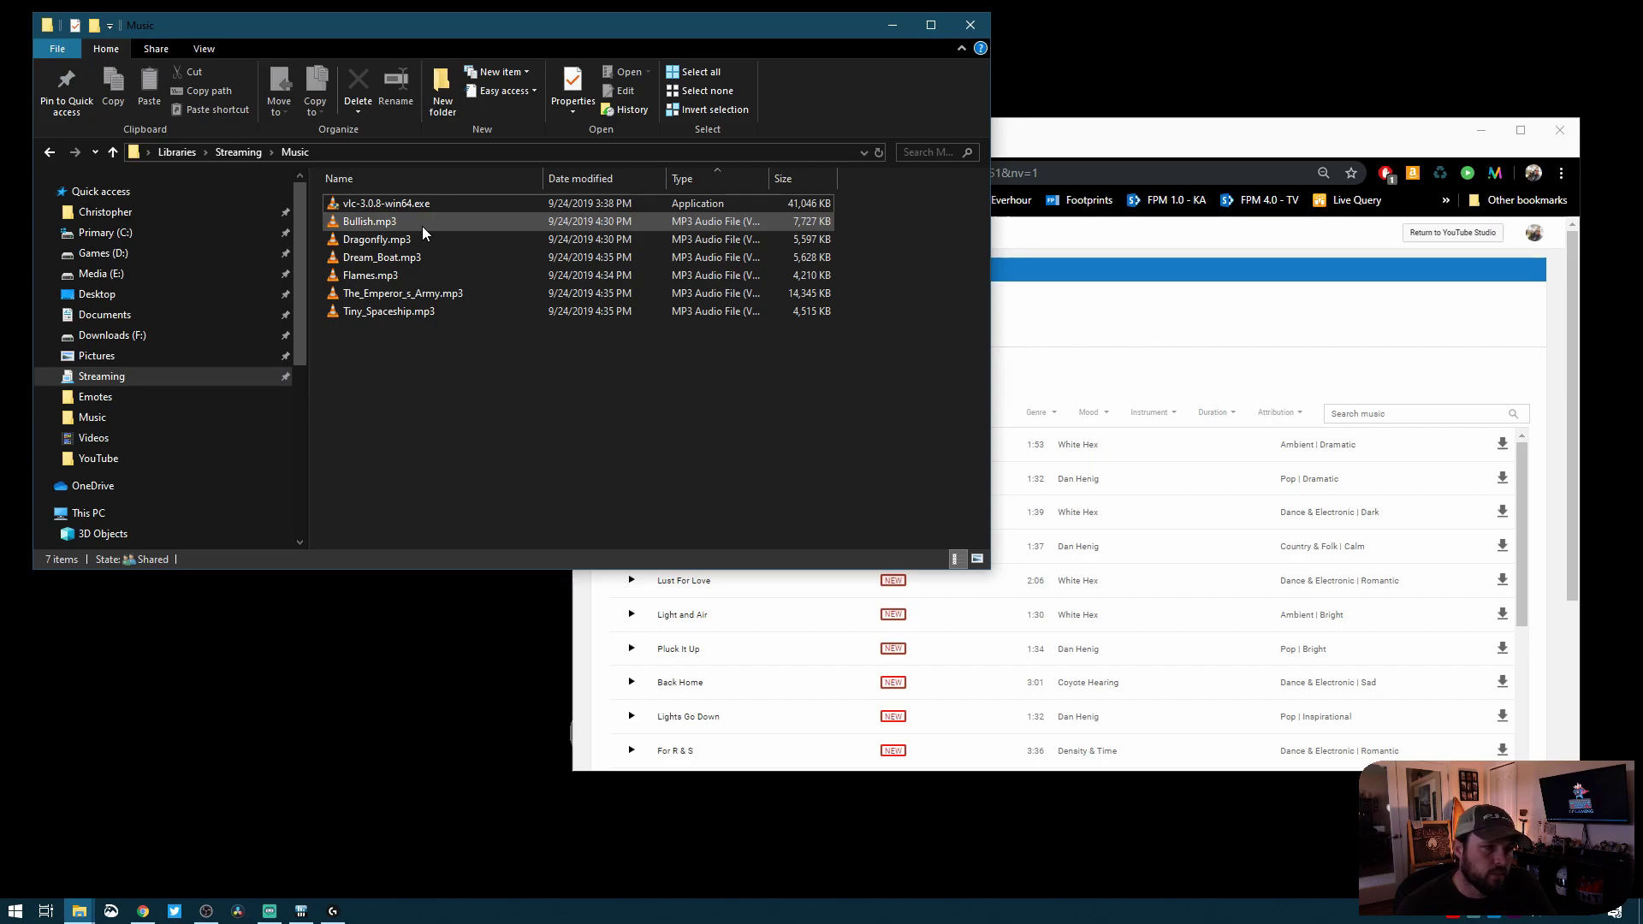
drag(502, 344, 351, 219)
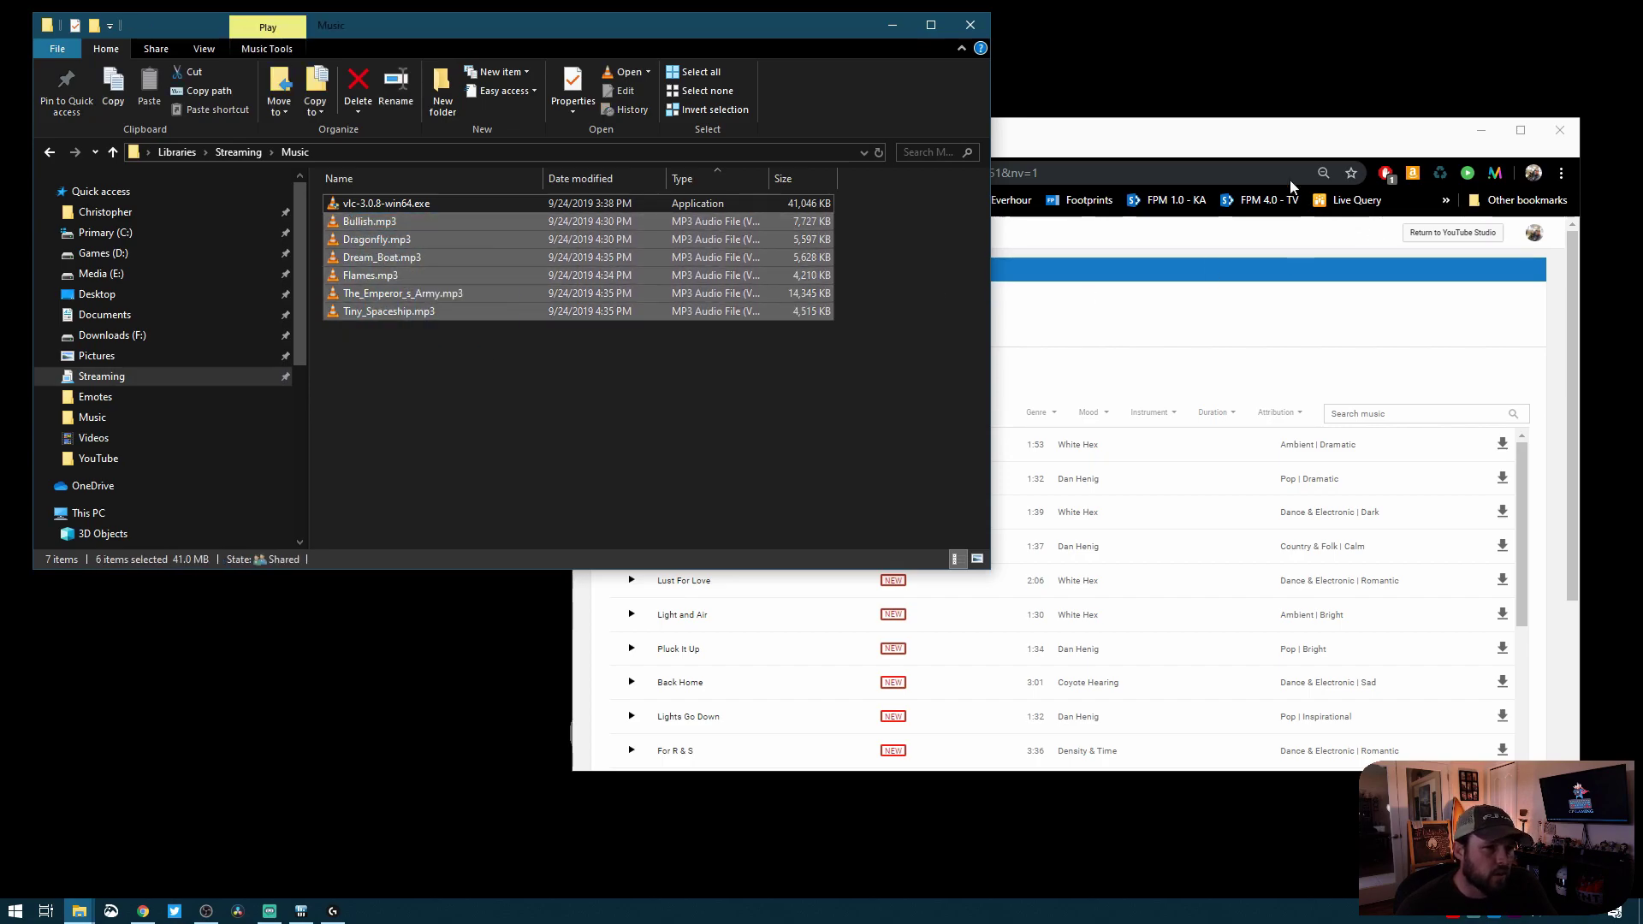
click(1230, 144)
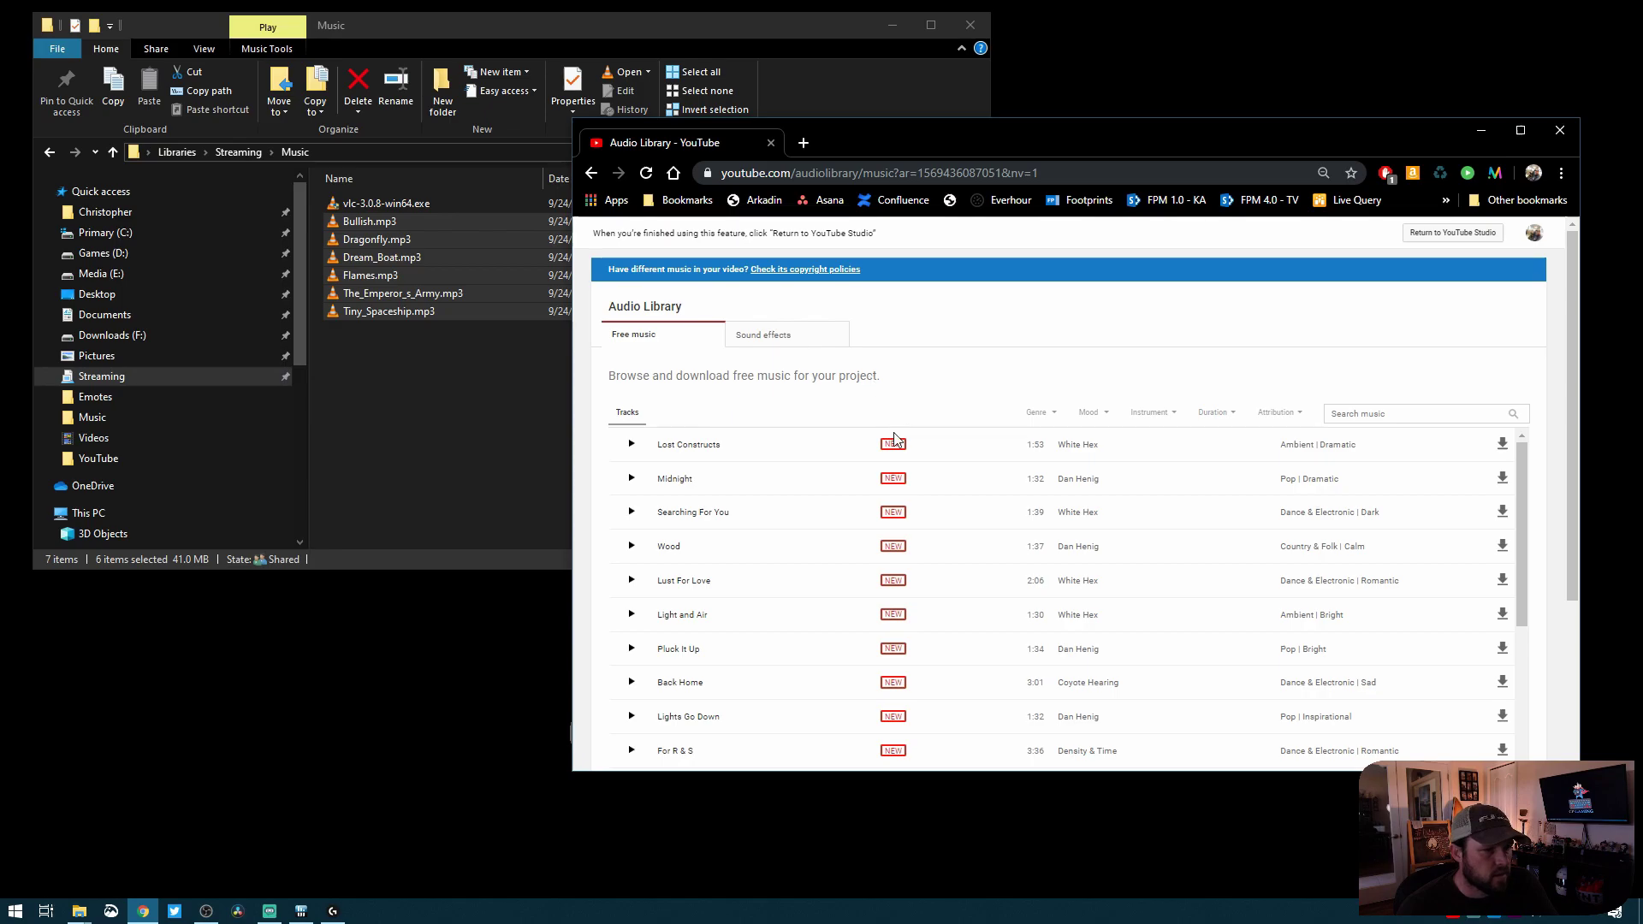
scroll(860, 496, down, 10)
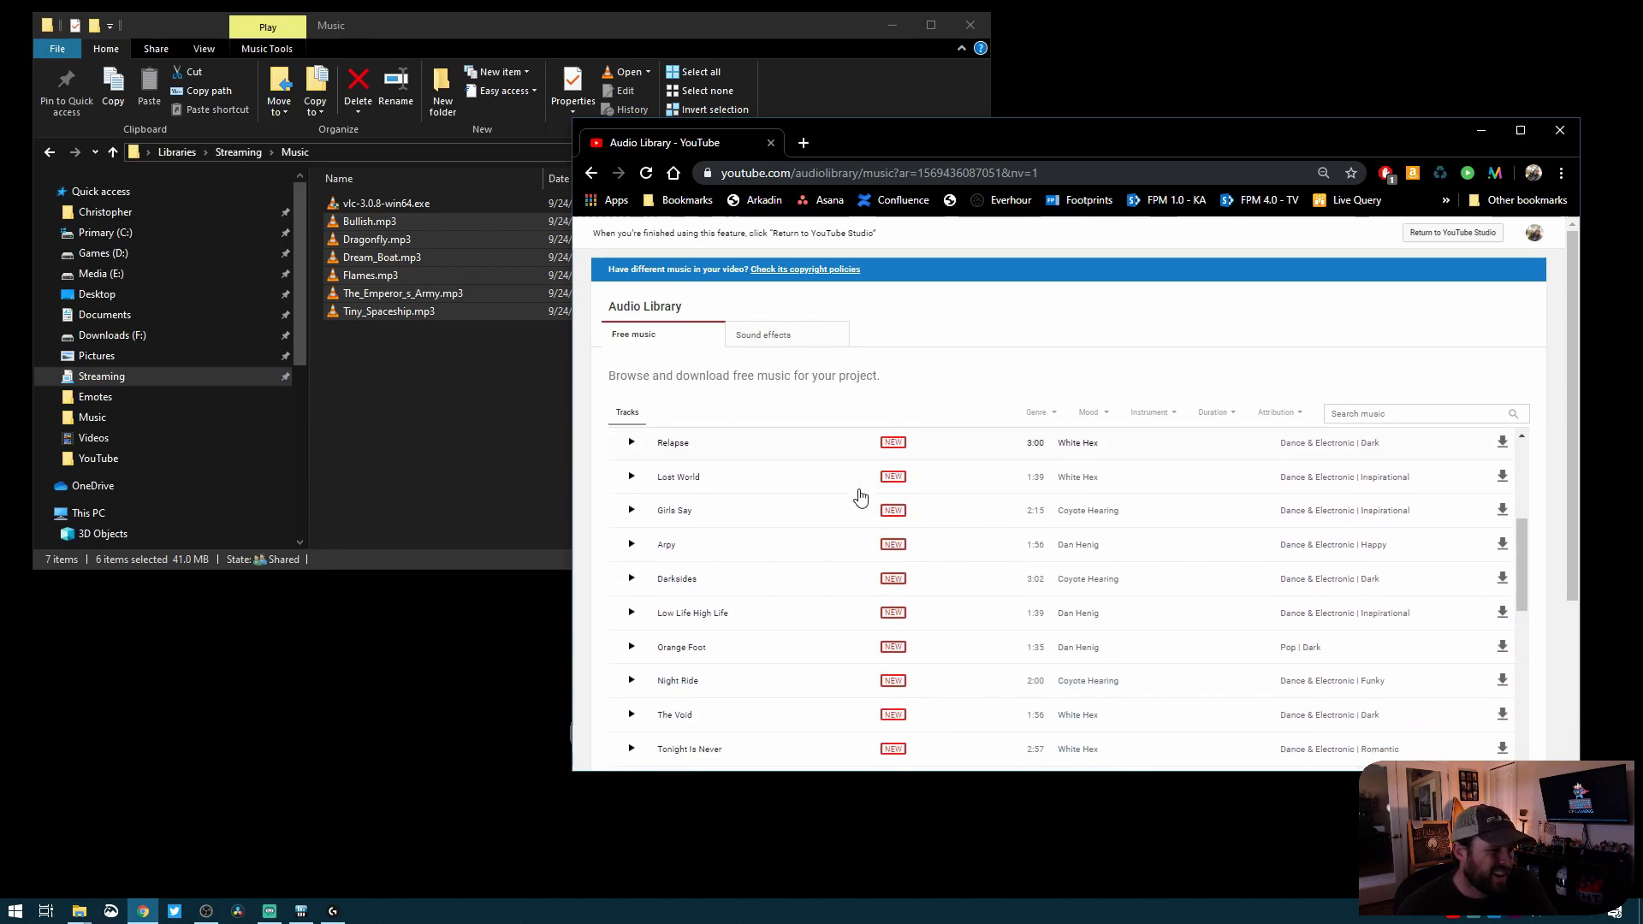
scroll(860, 496, down, 10)
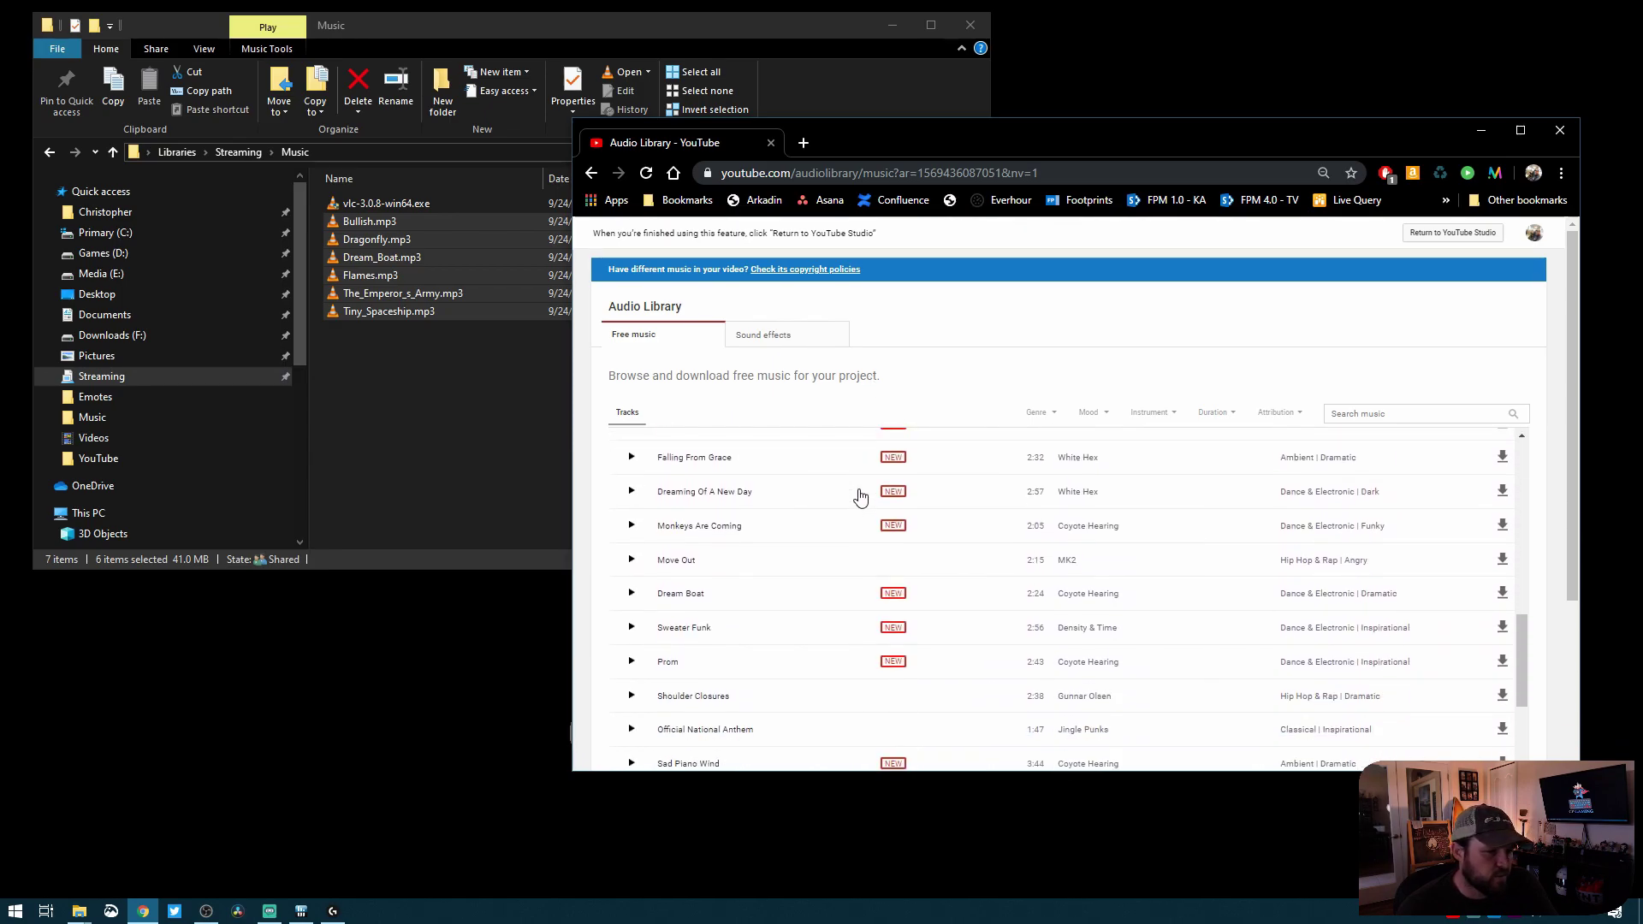
scroll(859, 496, down, 10)
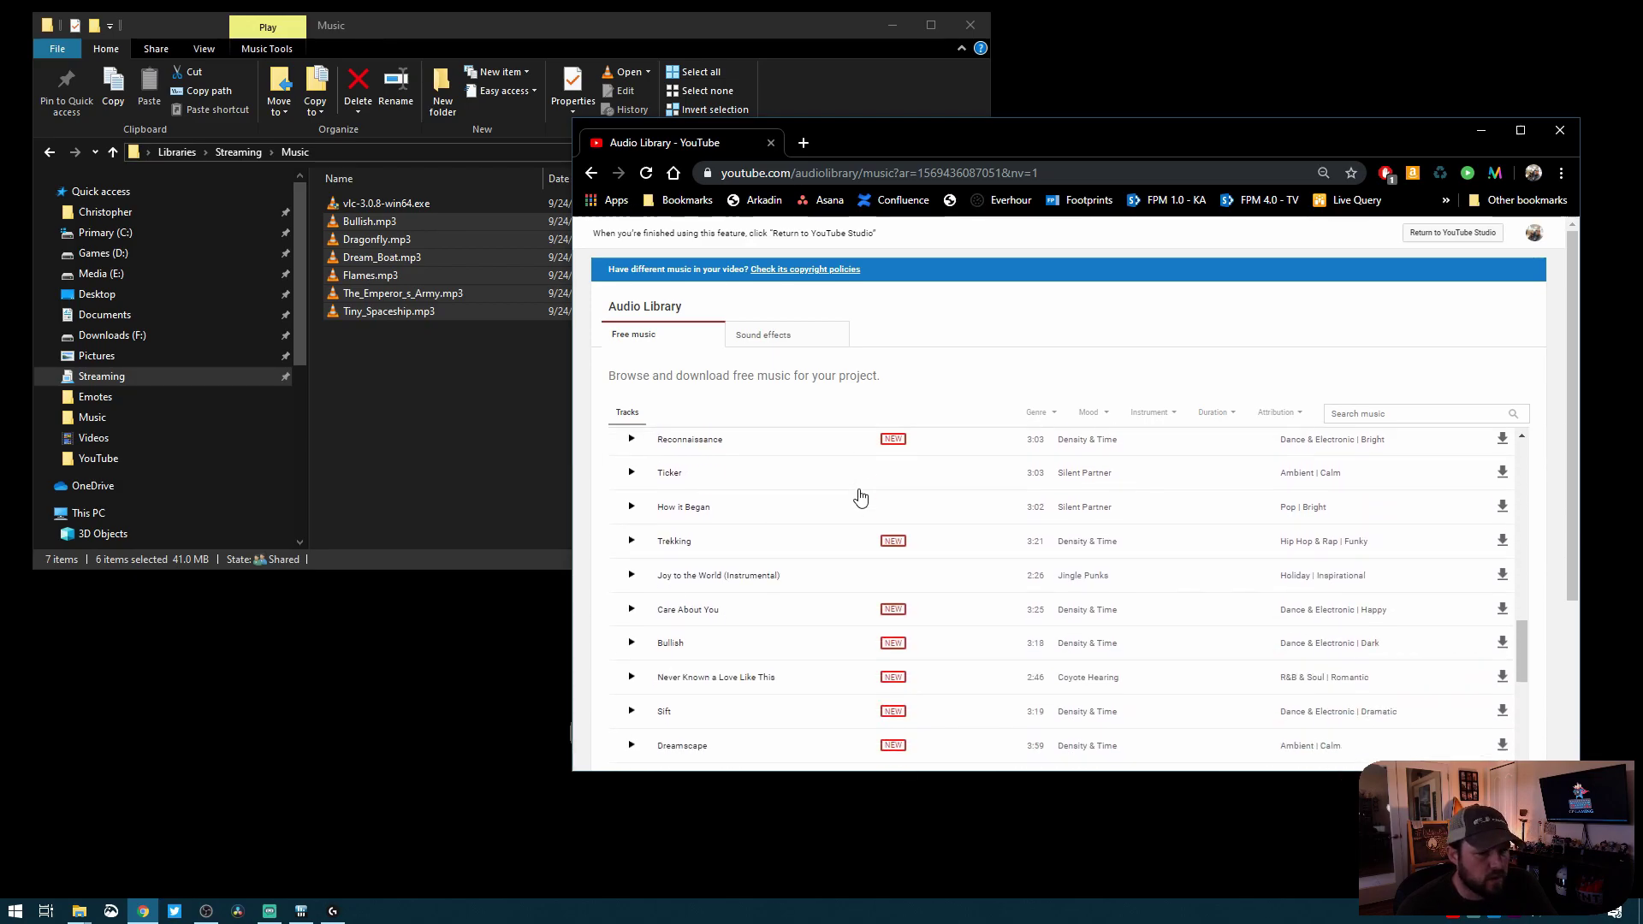
scroll(860, 496, down, 10)
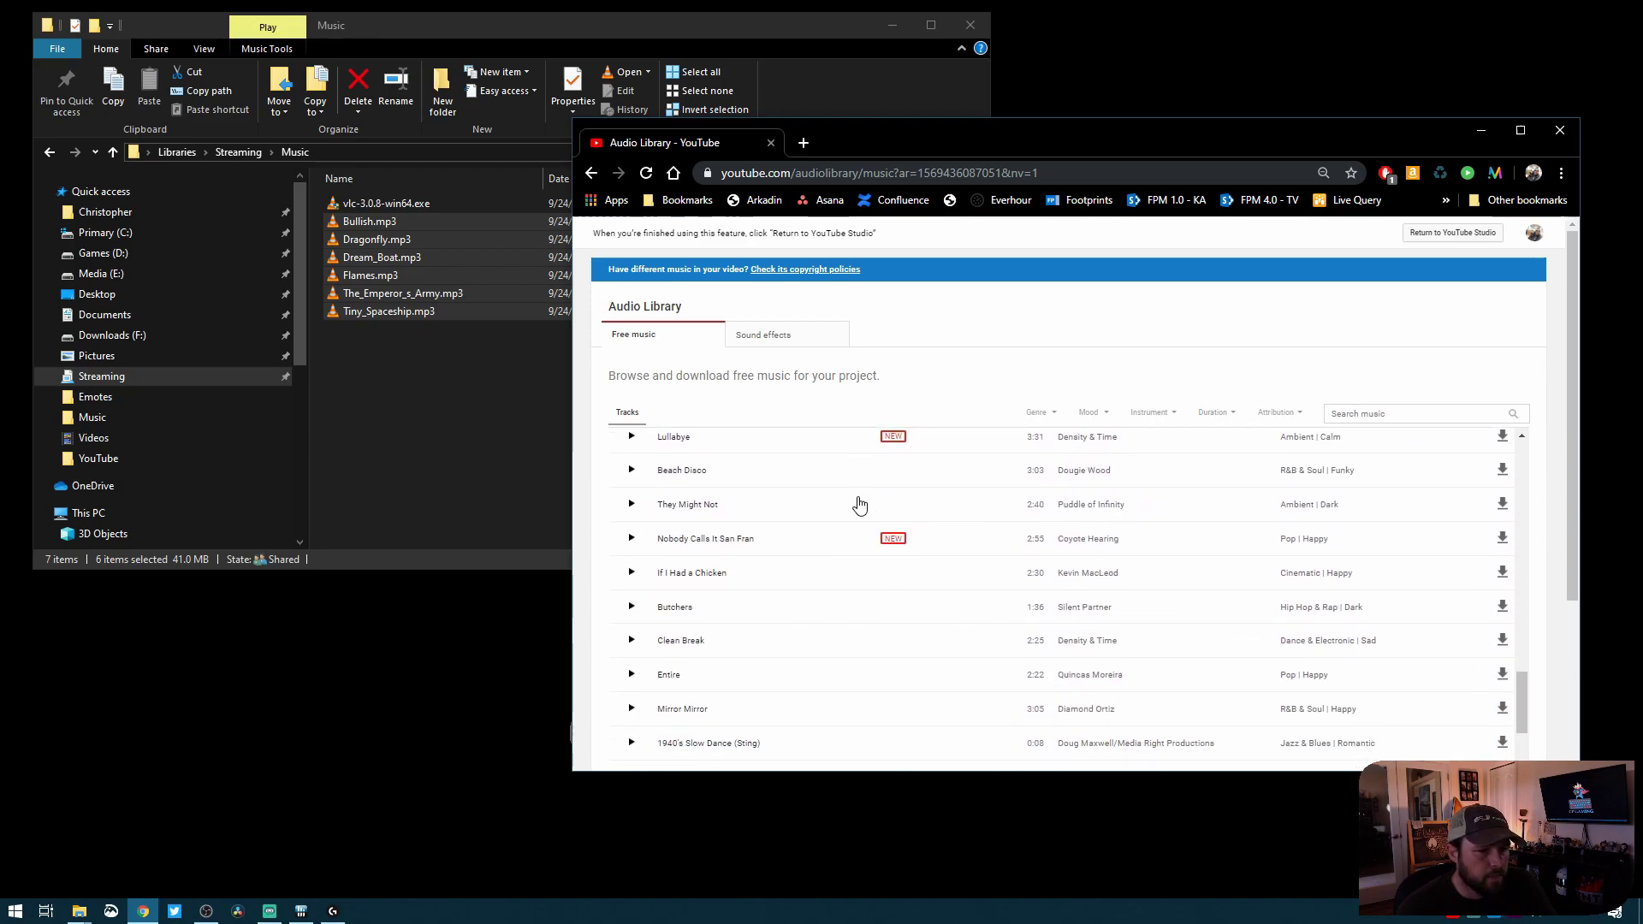
scroll(860, 504, up, 20)
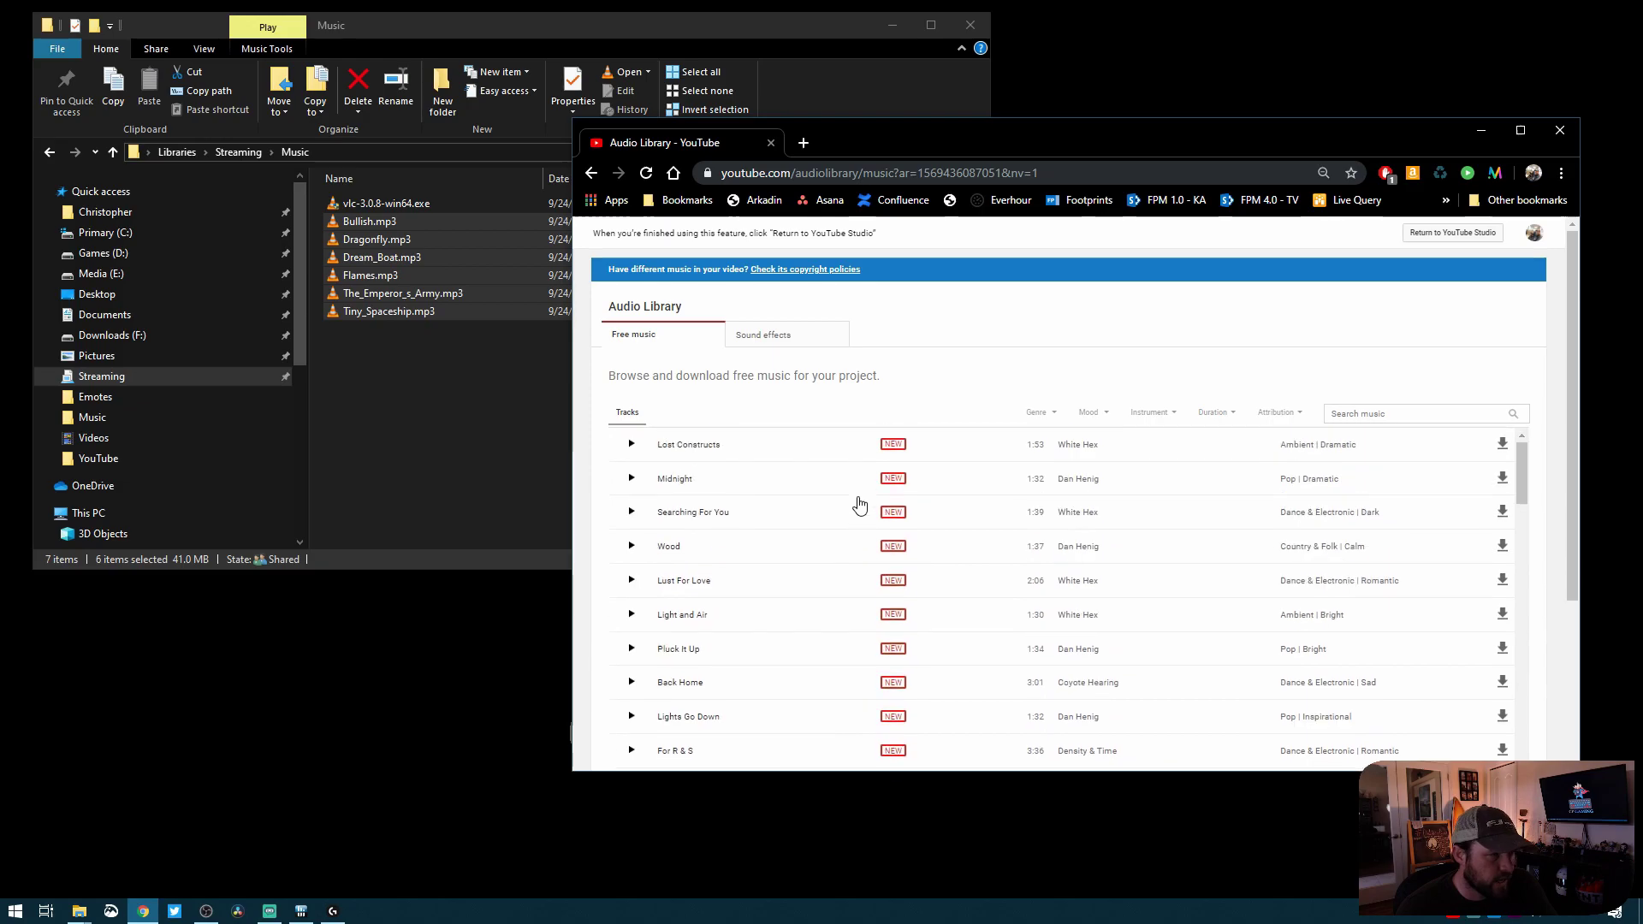
click(429, 447)
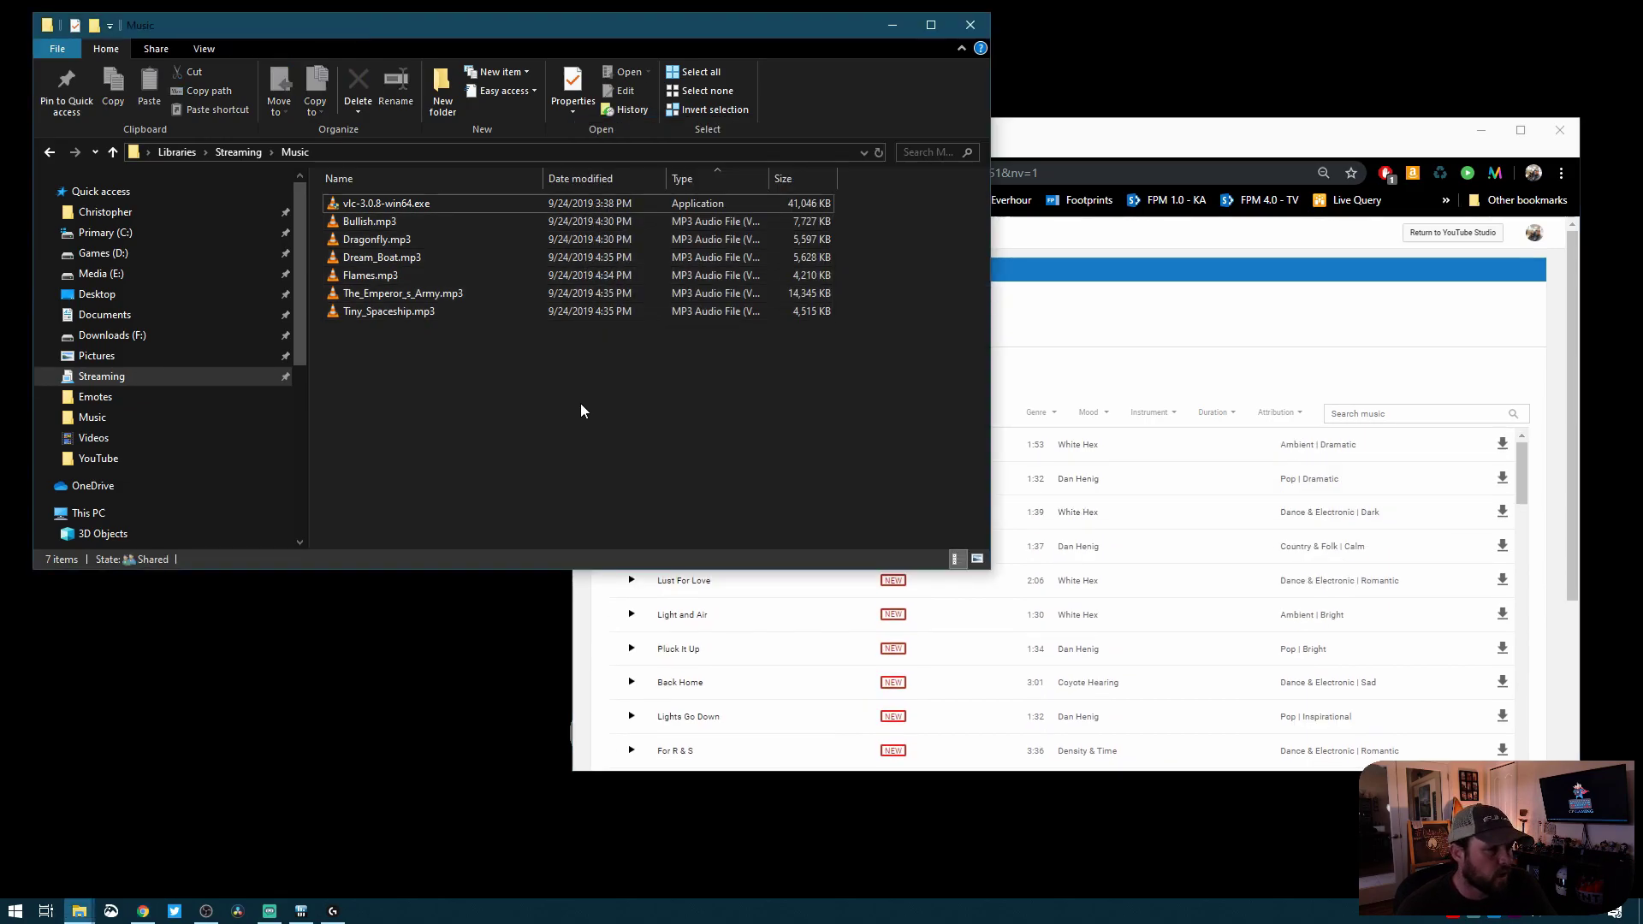
Step: Marquee-select the six MP3 tracks twice, clearing the selection after each pass
drag(533, 403, 354, 219)
click(505, 367)
drag(503, 369, 347, 213)
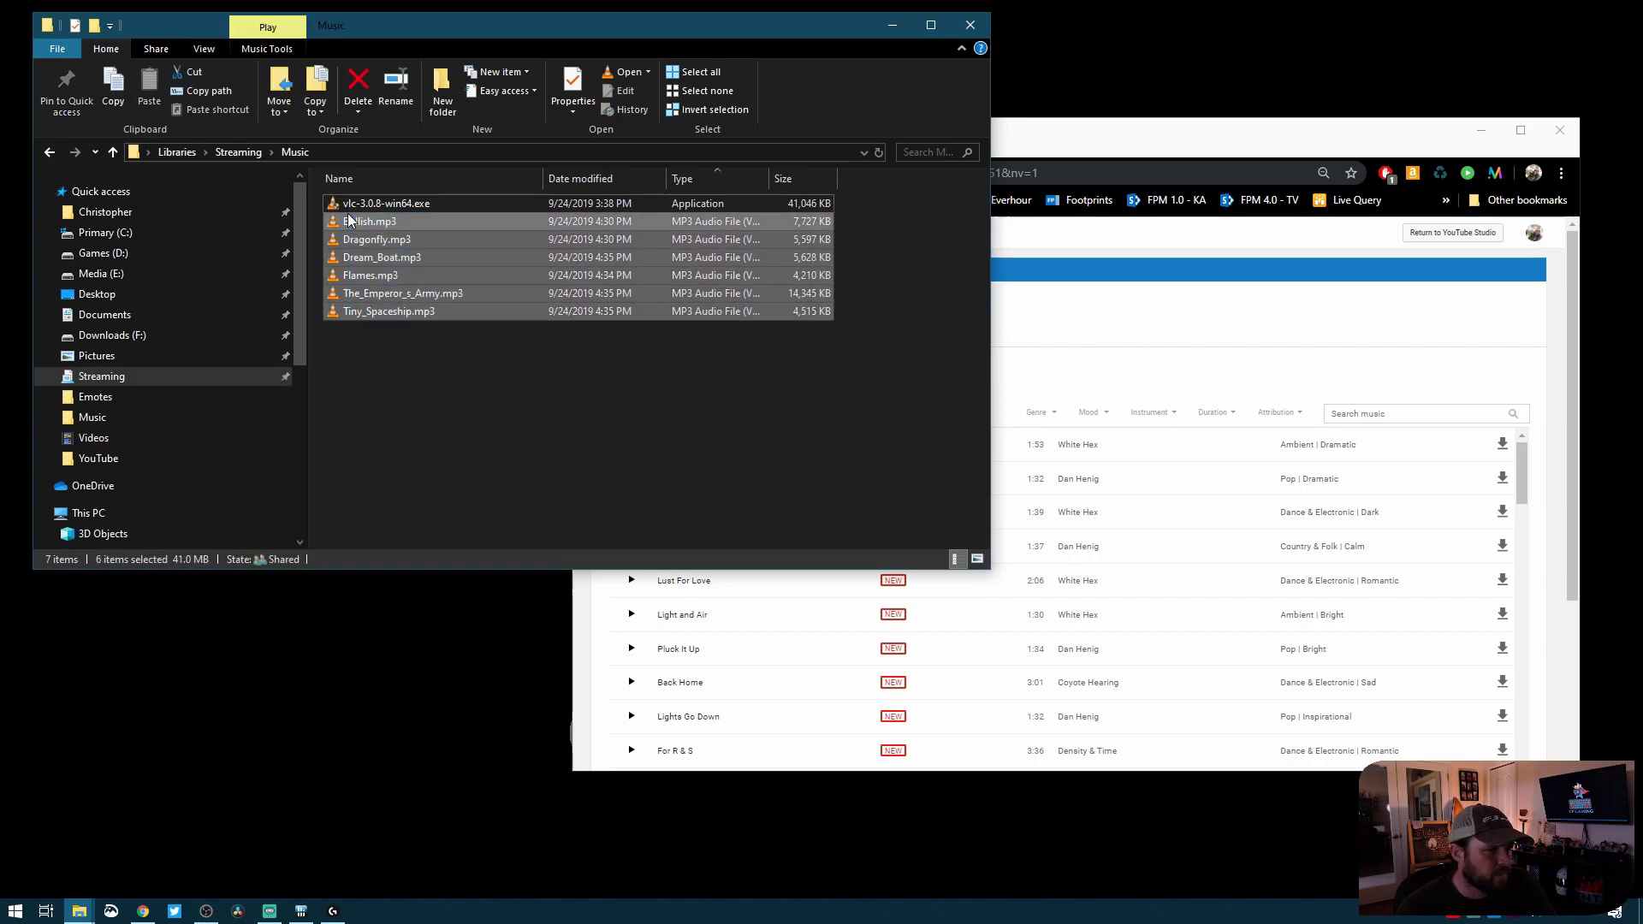
click(487, 485)
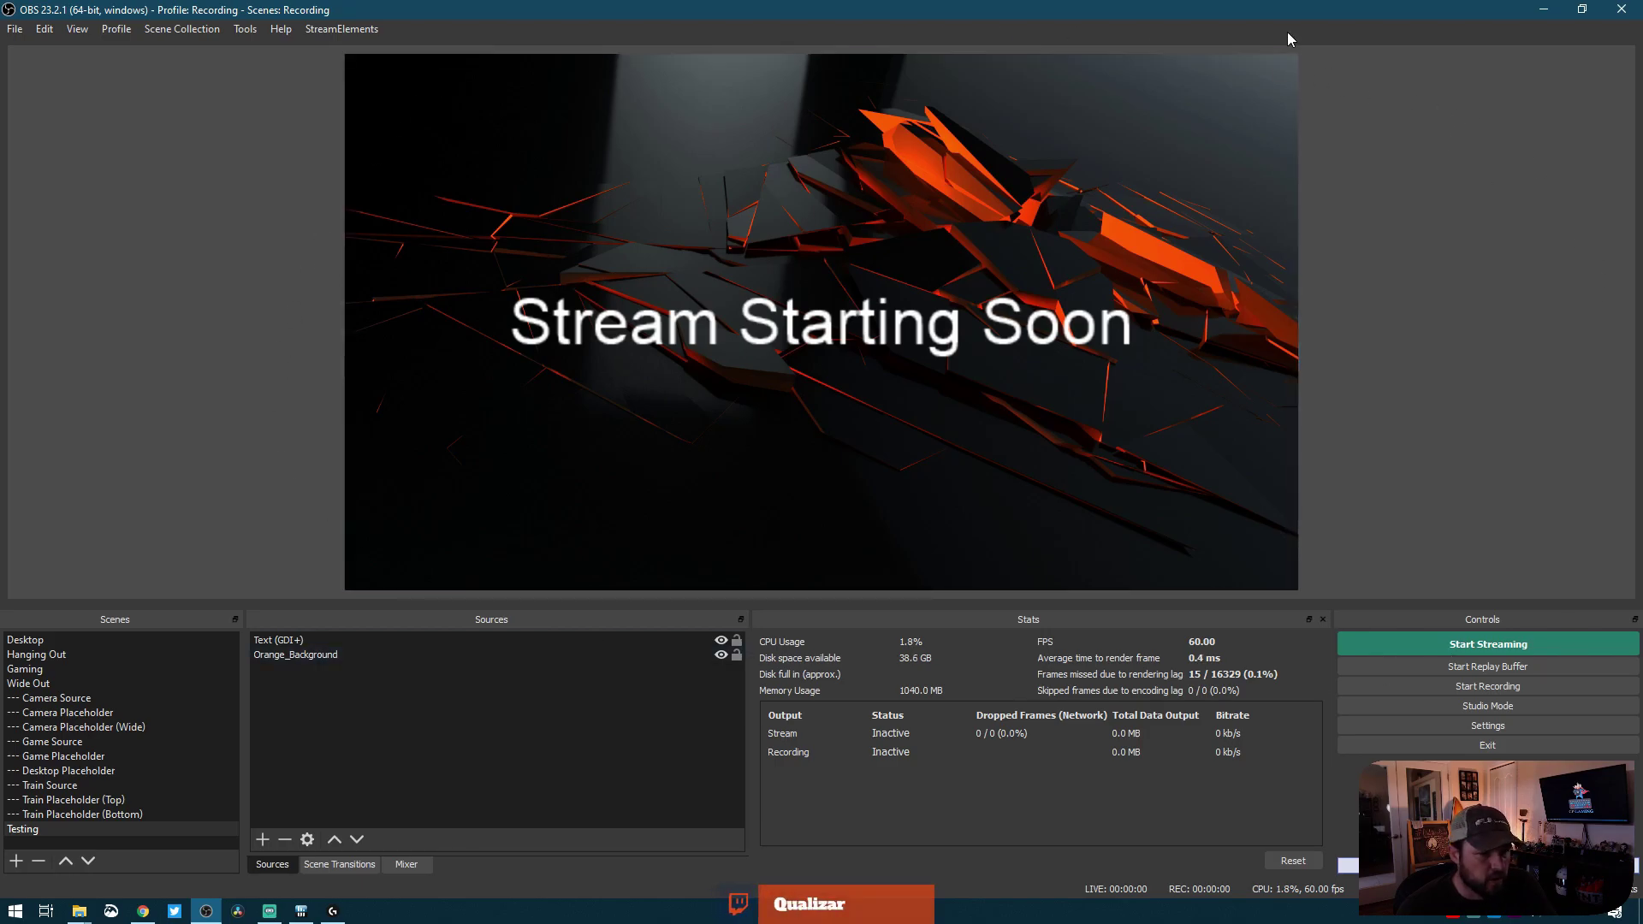
click(386, 156)
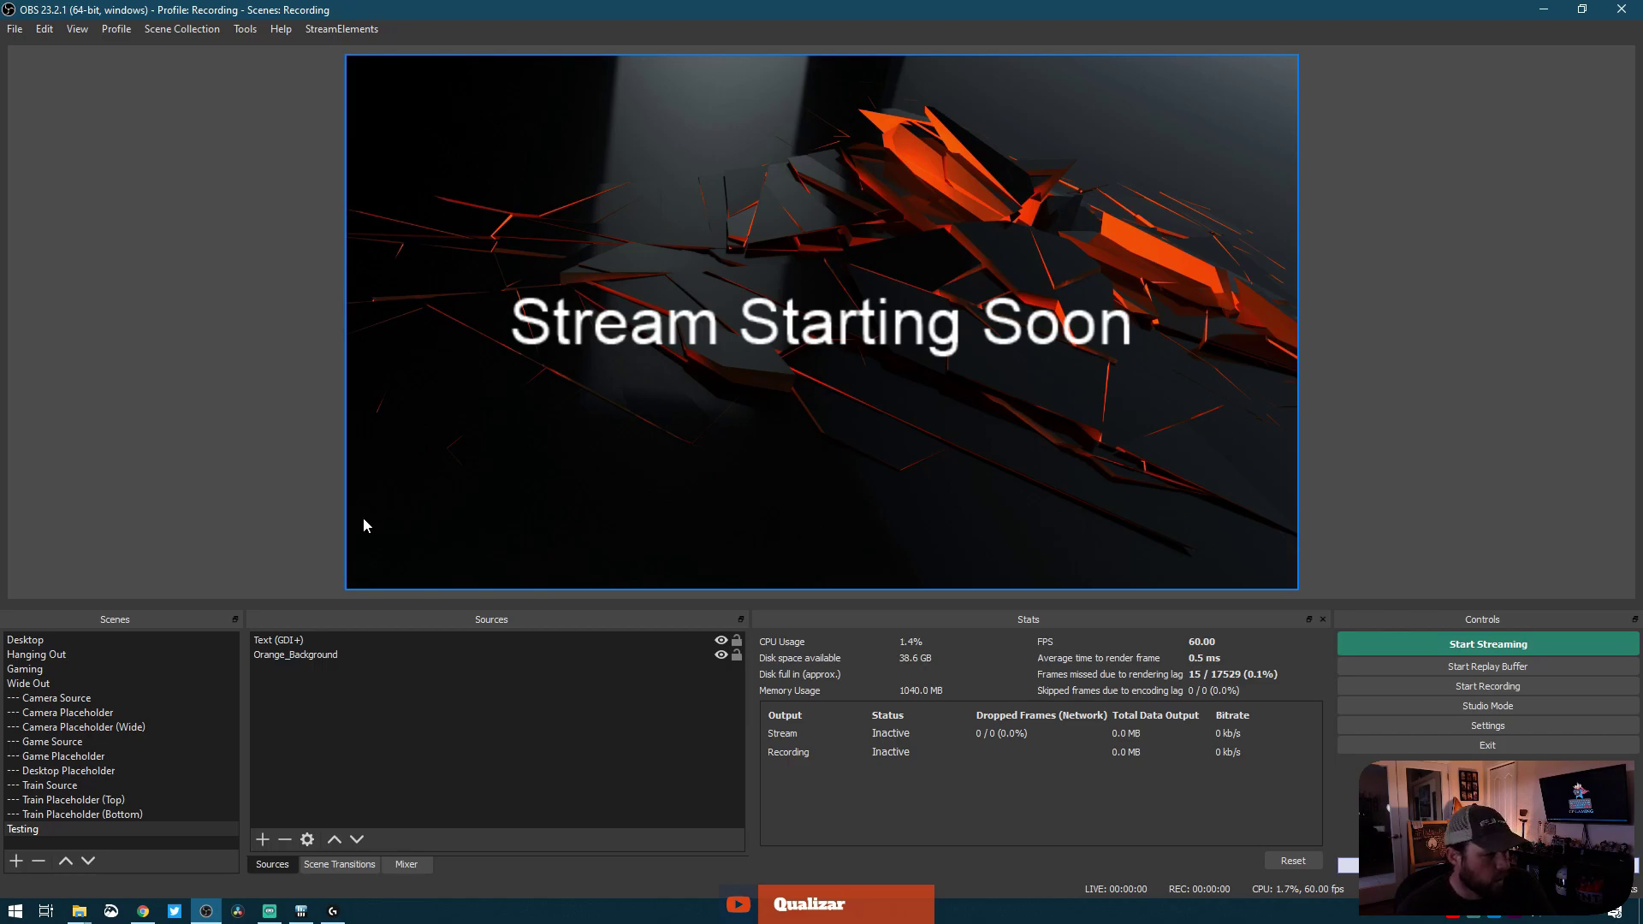
Step: Create a VLC Video Source in the Testing scene and bring up its playlist's add-item options
click(264, 840)
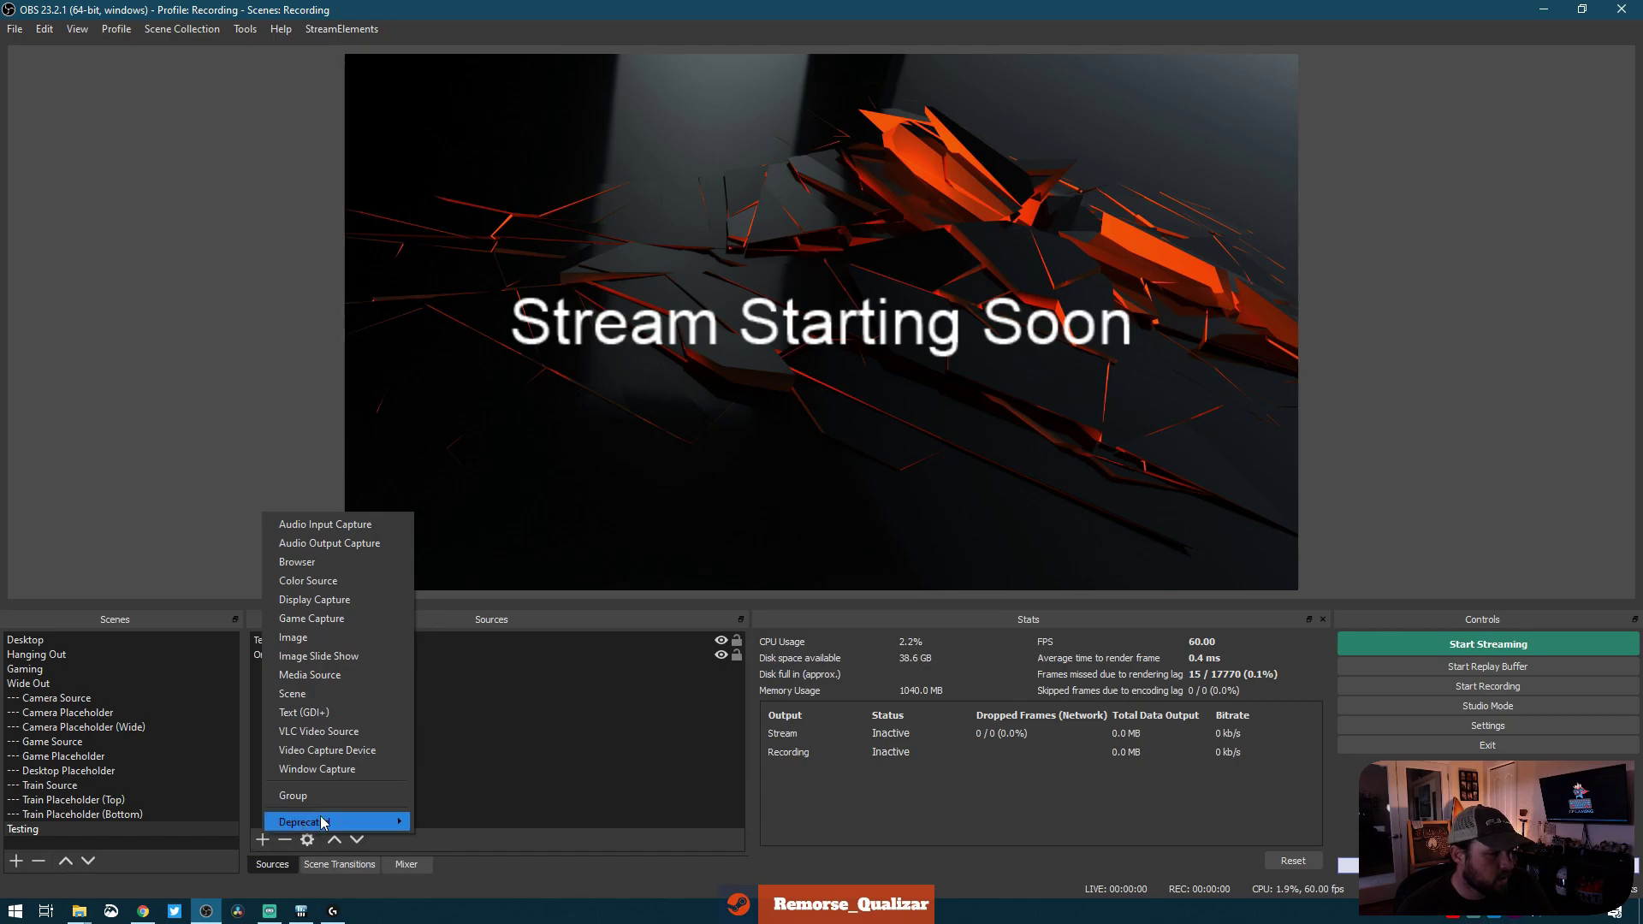
click(373, 732)
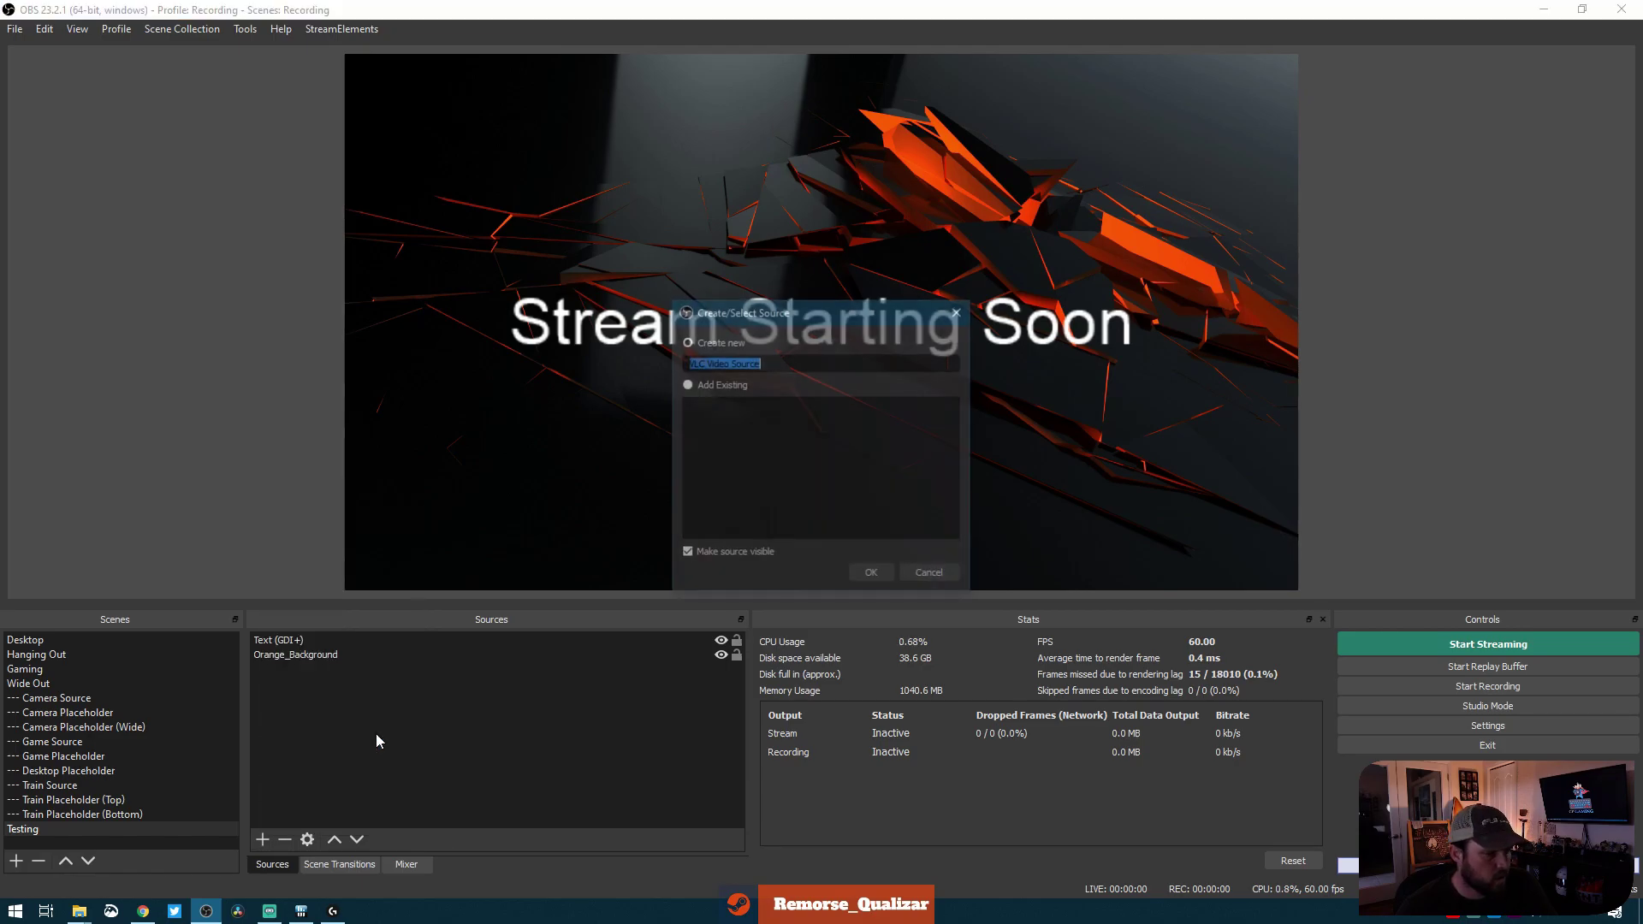
click(872, 575)
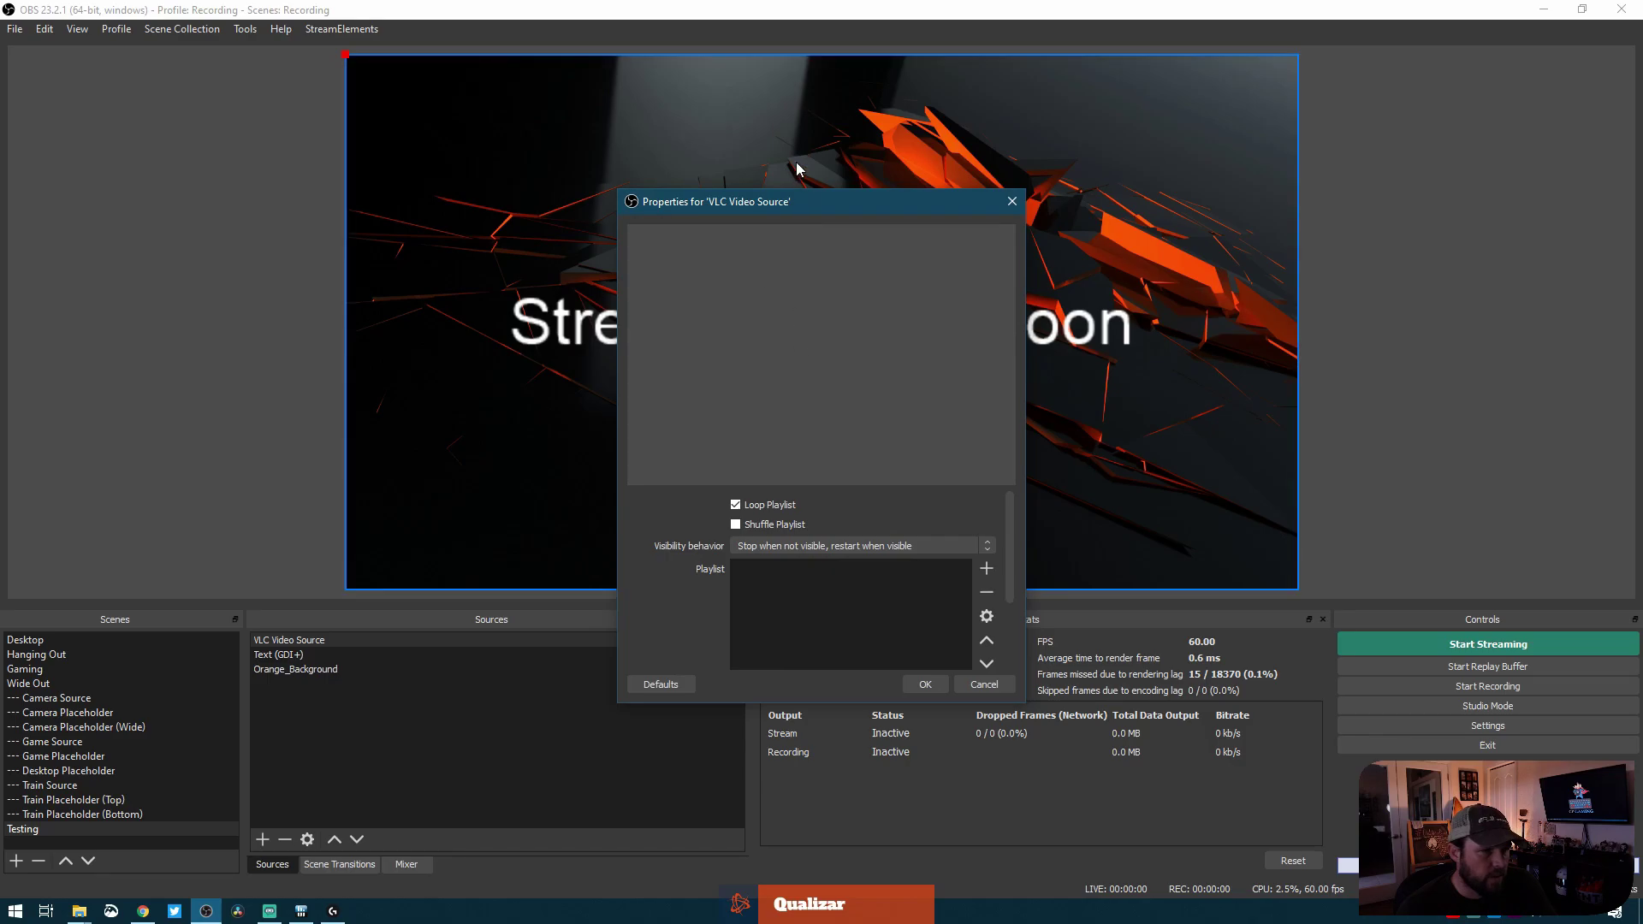
drag(839, 202, 788, 98)
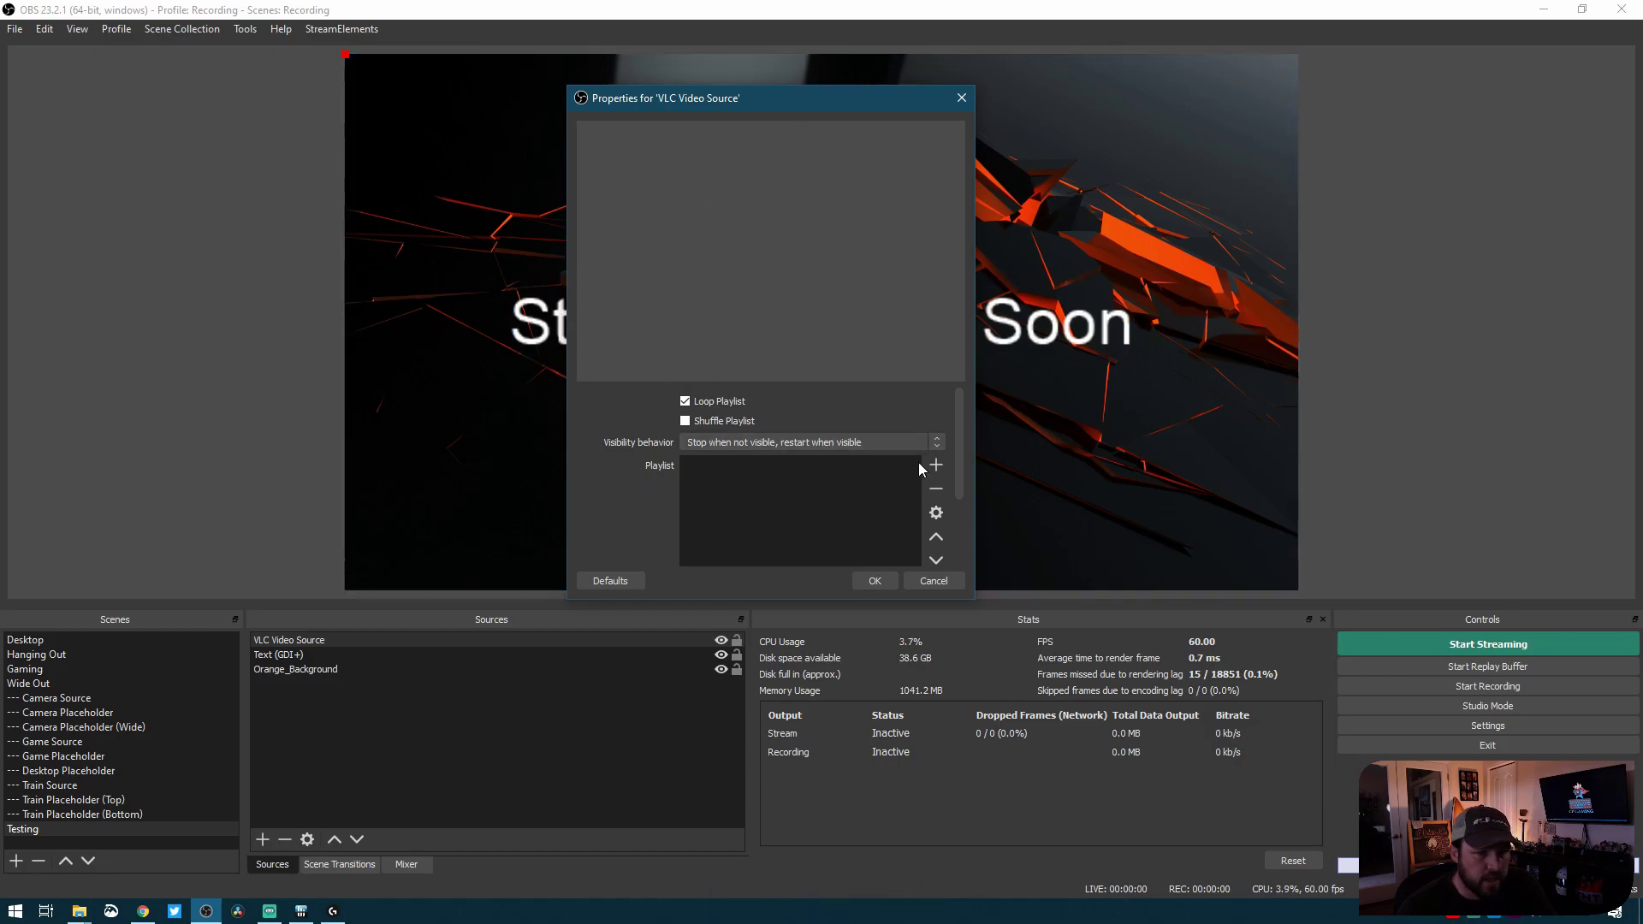
click(938, 471)
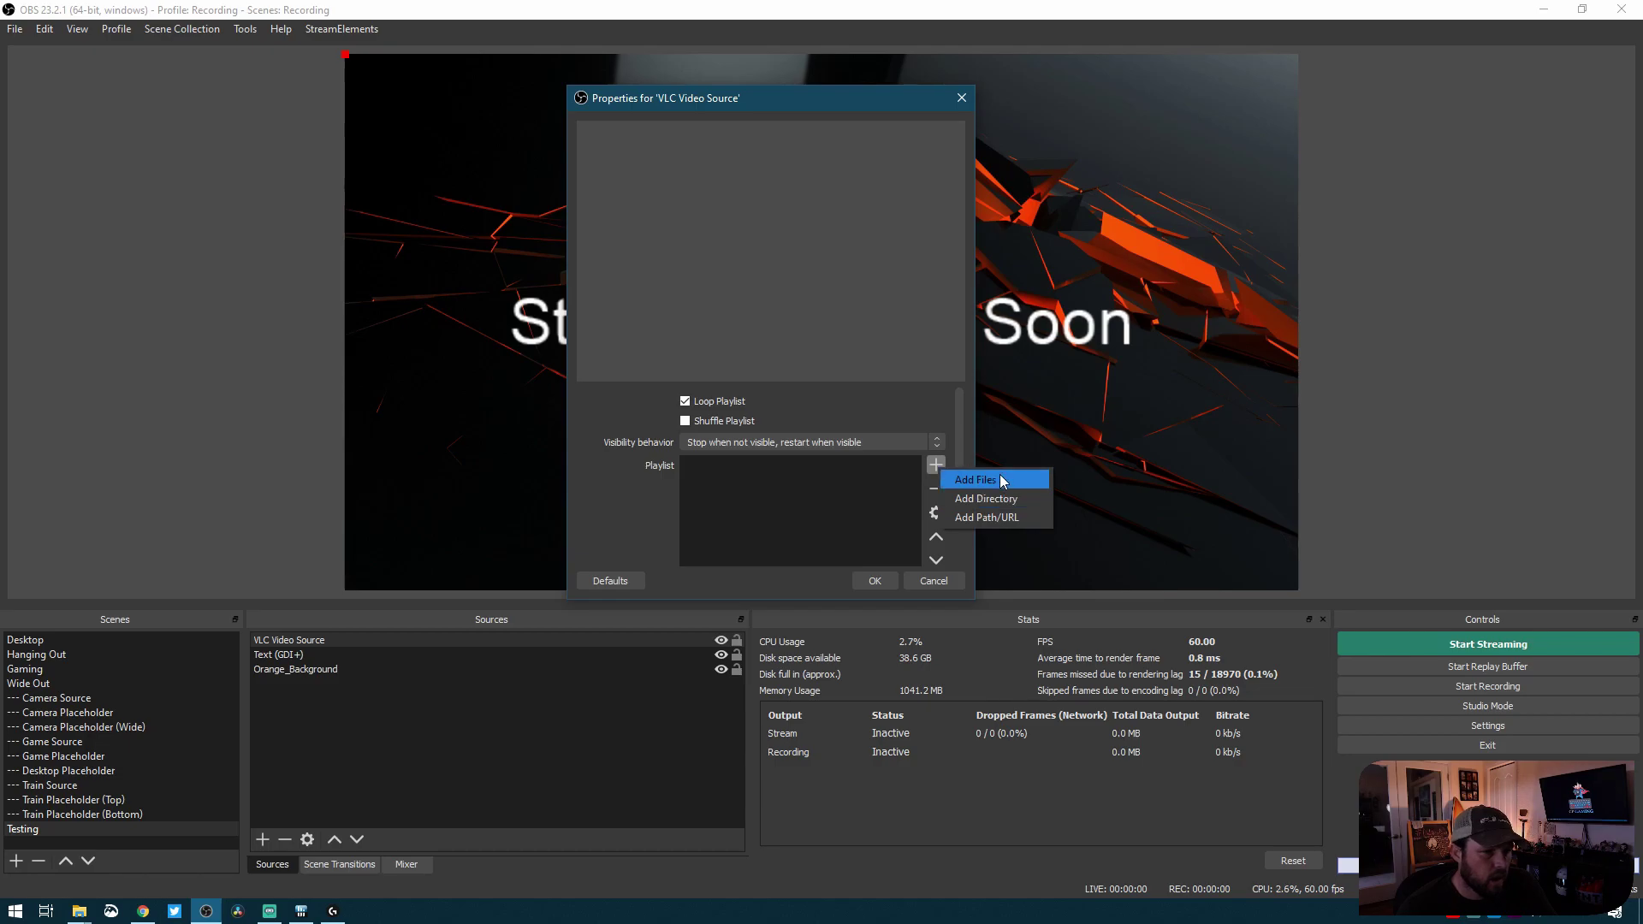
Step: Add the six MP3 tracks from Streaming > Music to the VLC playlist
click(993, 480)
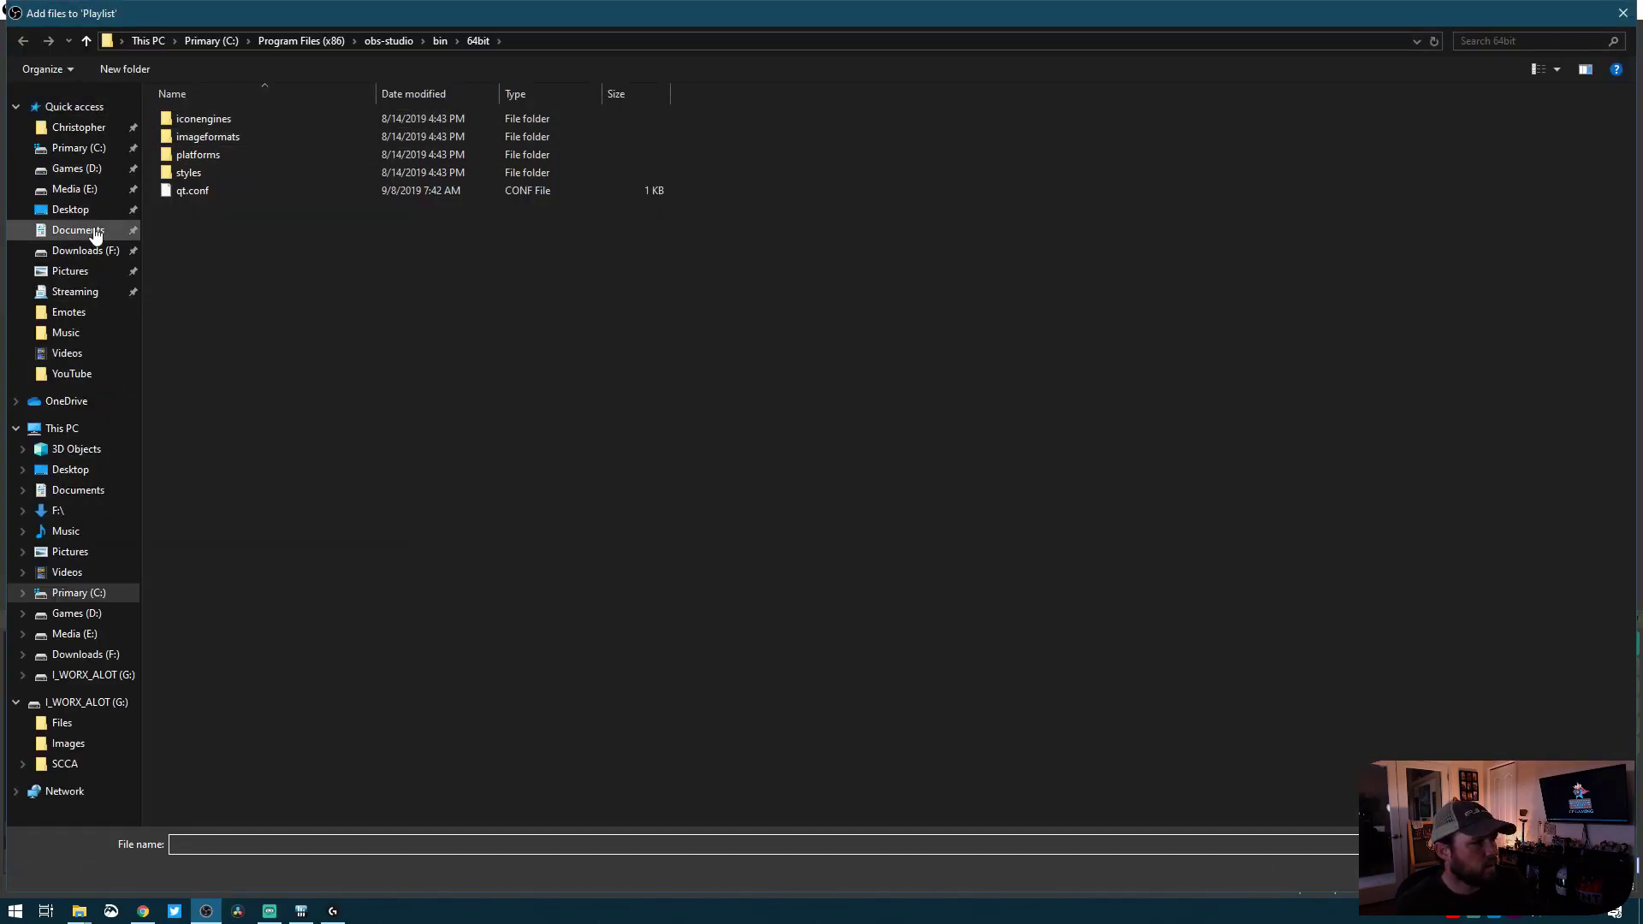
click(81, 292)
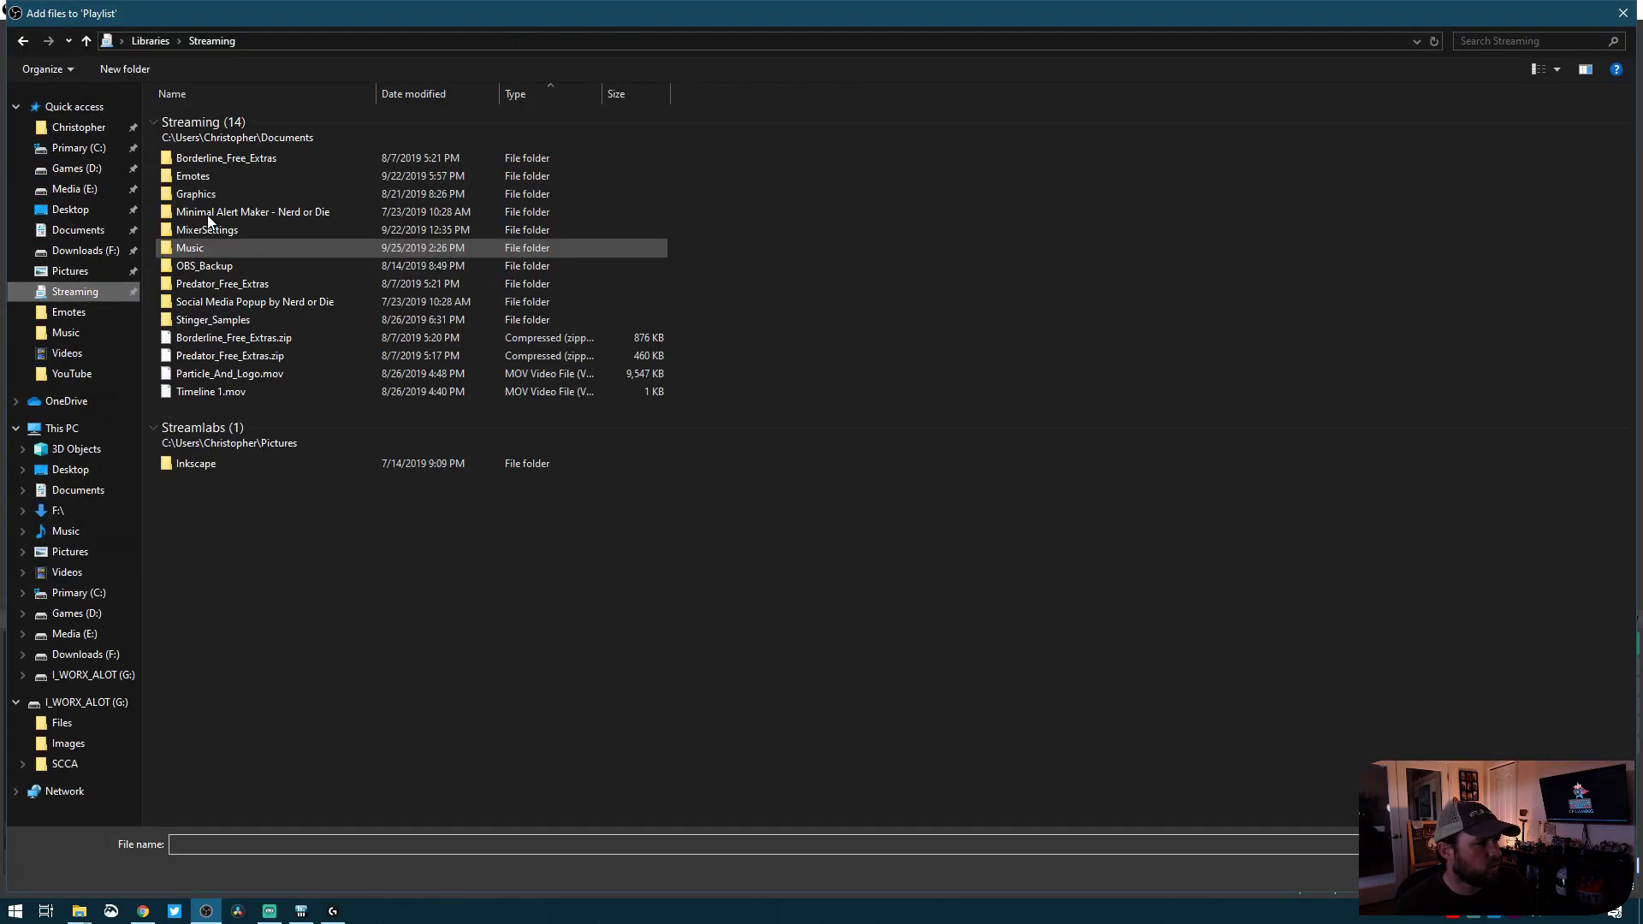
double_click(207, 254)
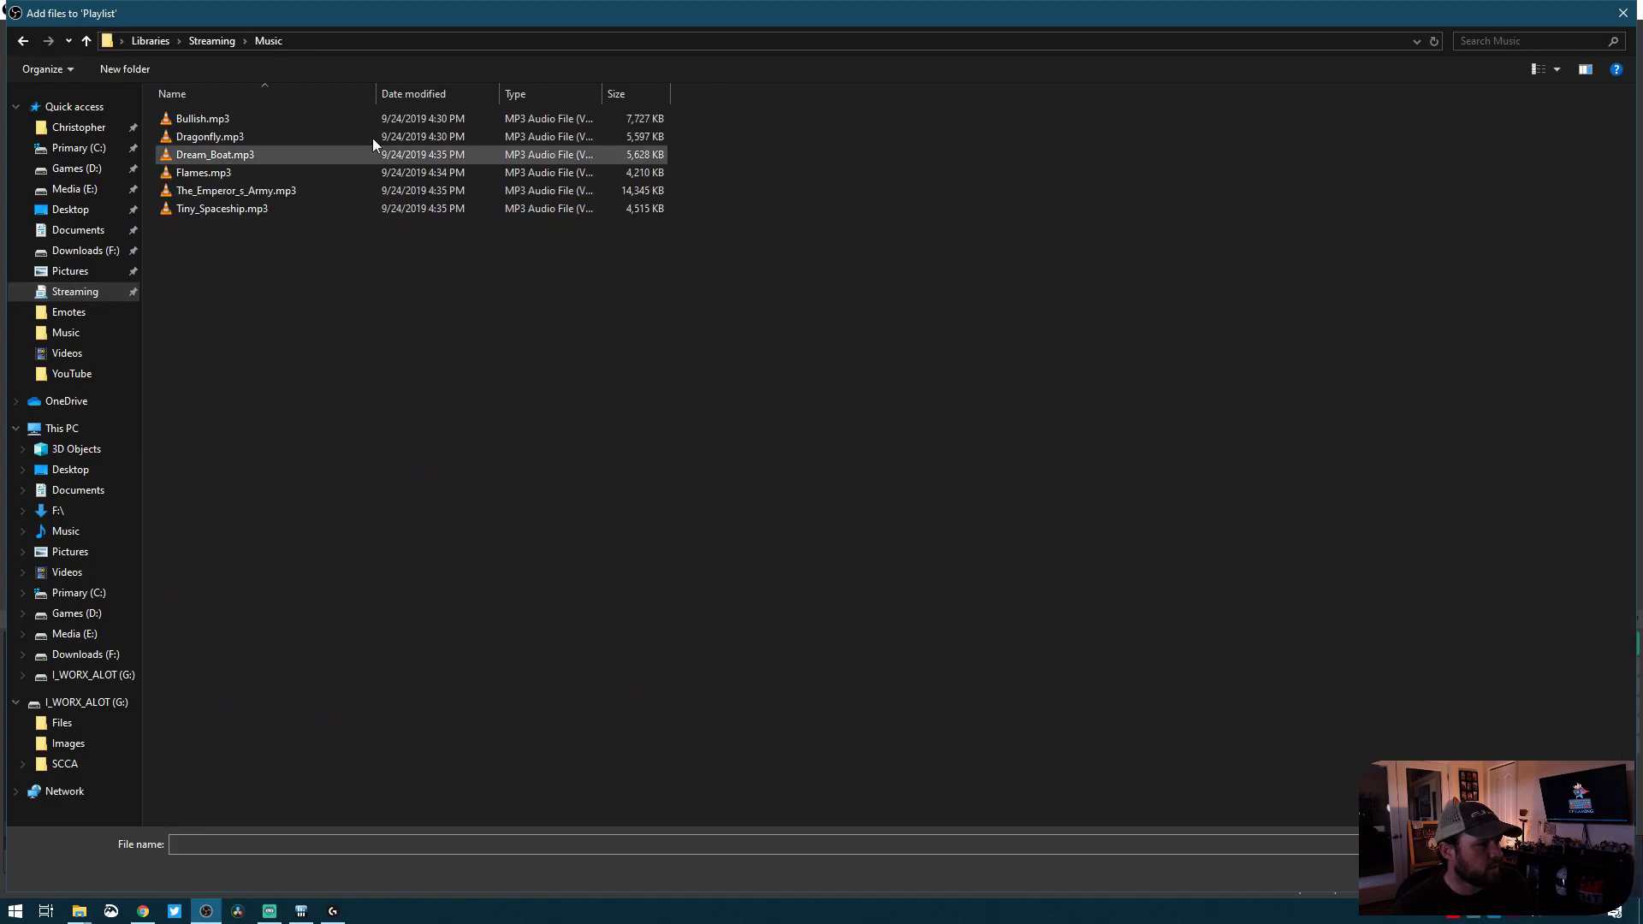
click(204, 117)
shift+click(240, 211)
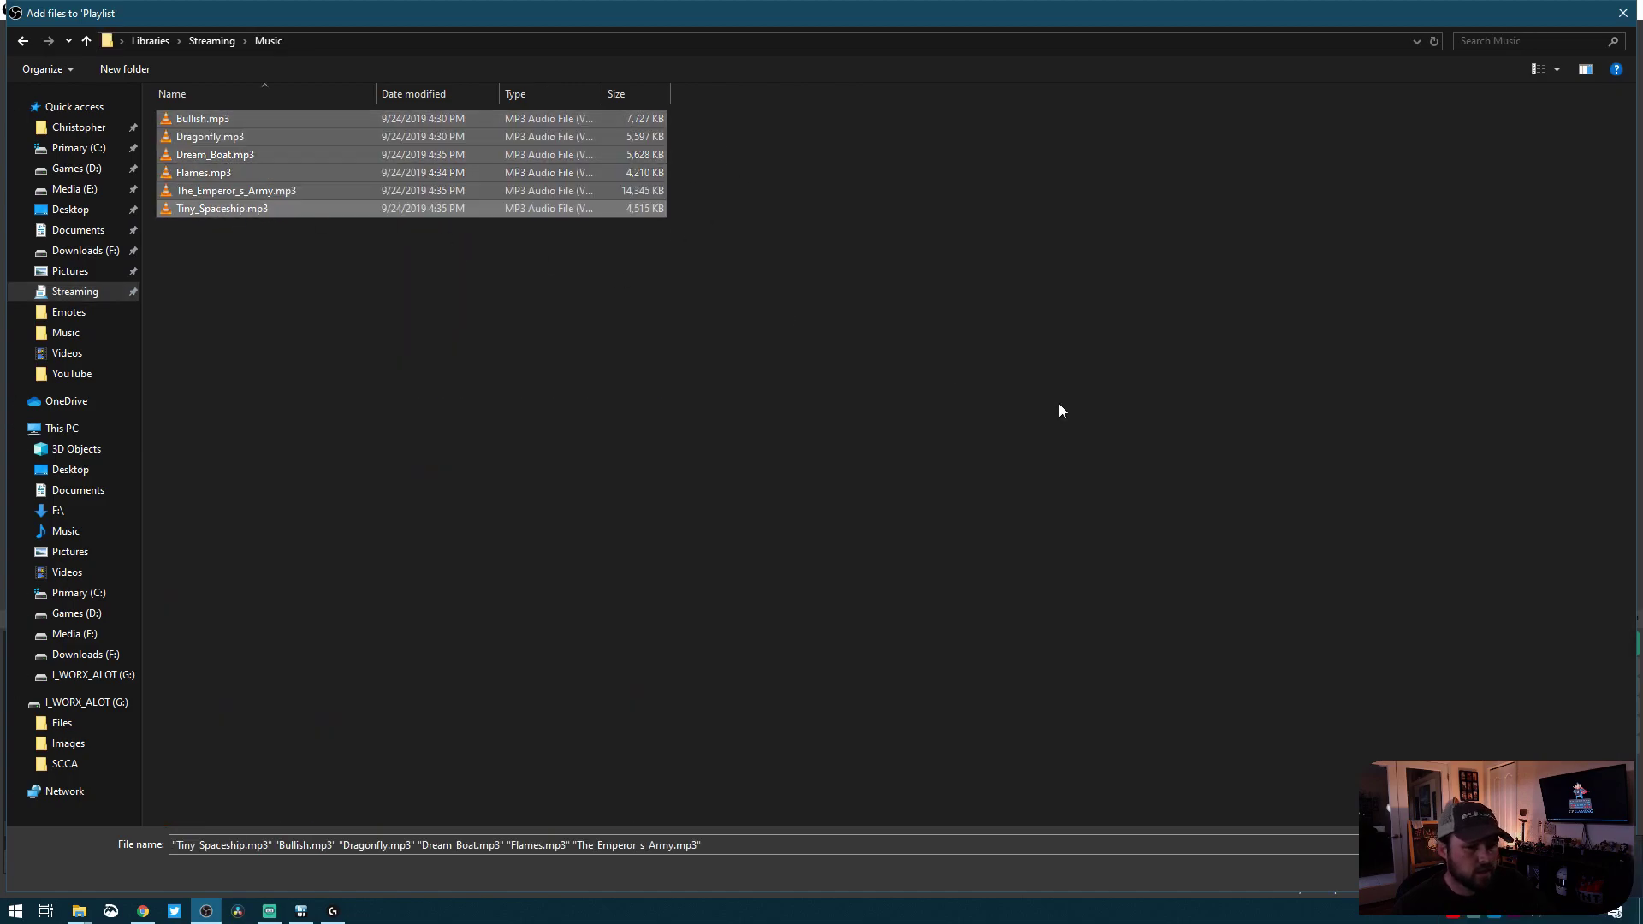
double_click(963, 4)
click(412, 430)
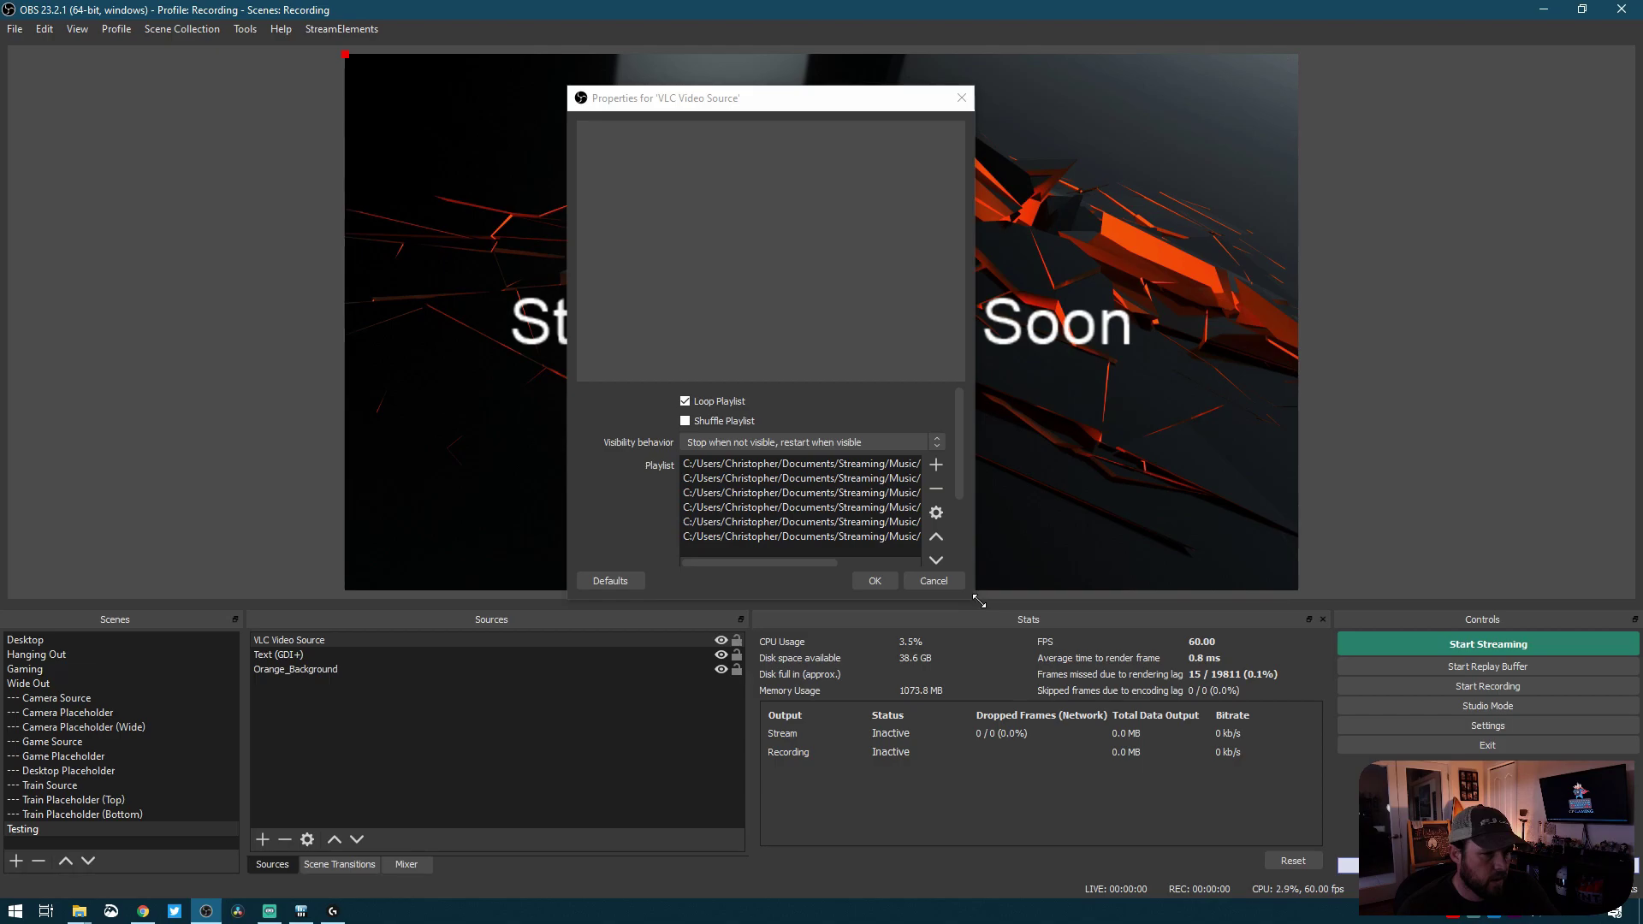
Step: Enable Shuffle Playlist on the VLC Video Source and save its settings
drag(979, 601, 1282, 723)
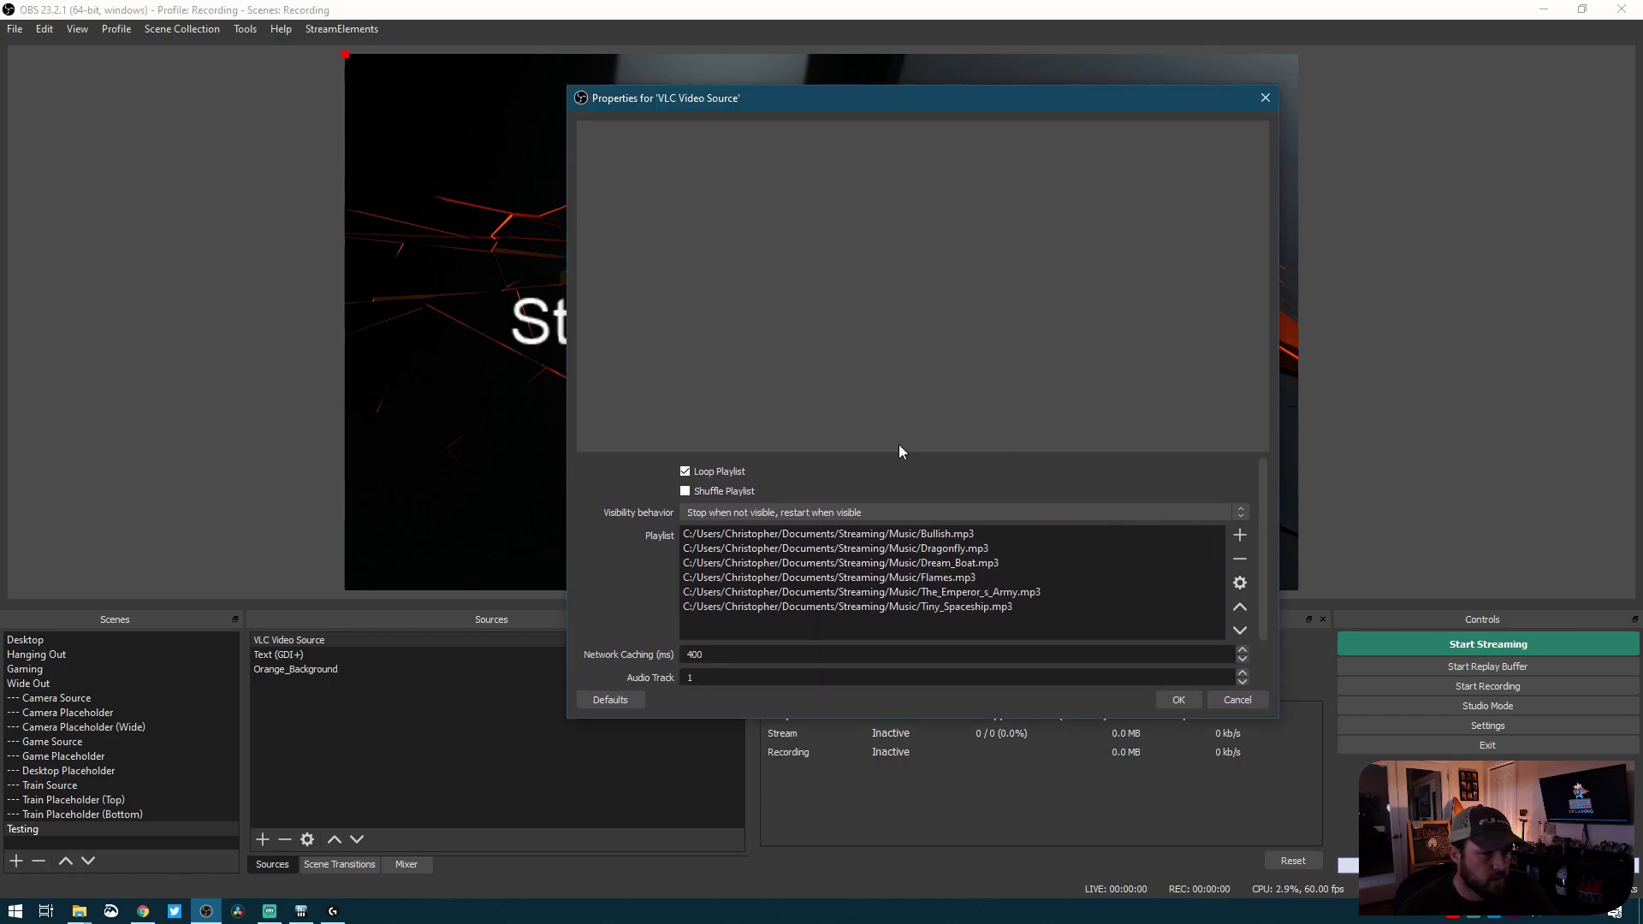
click(685, 492)
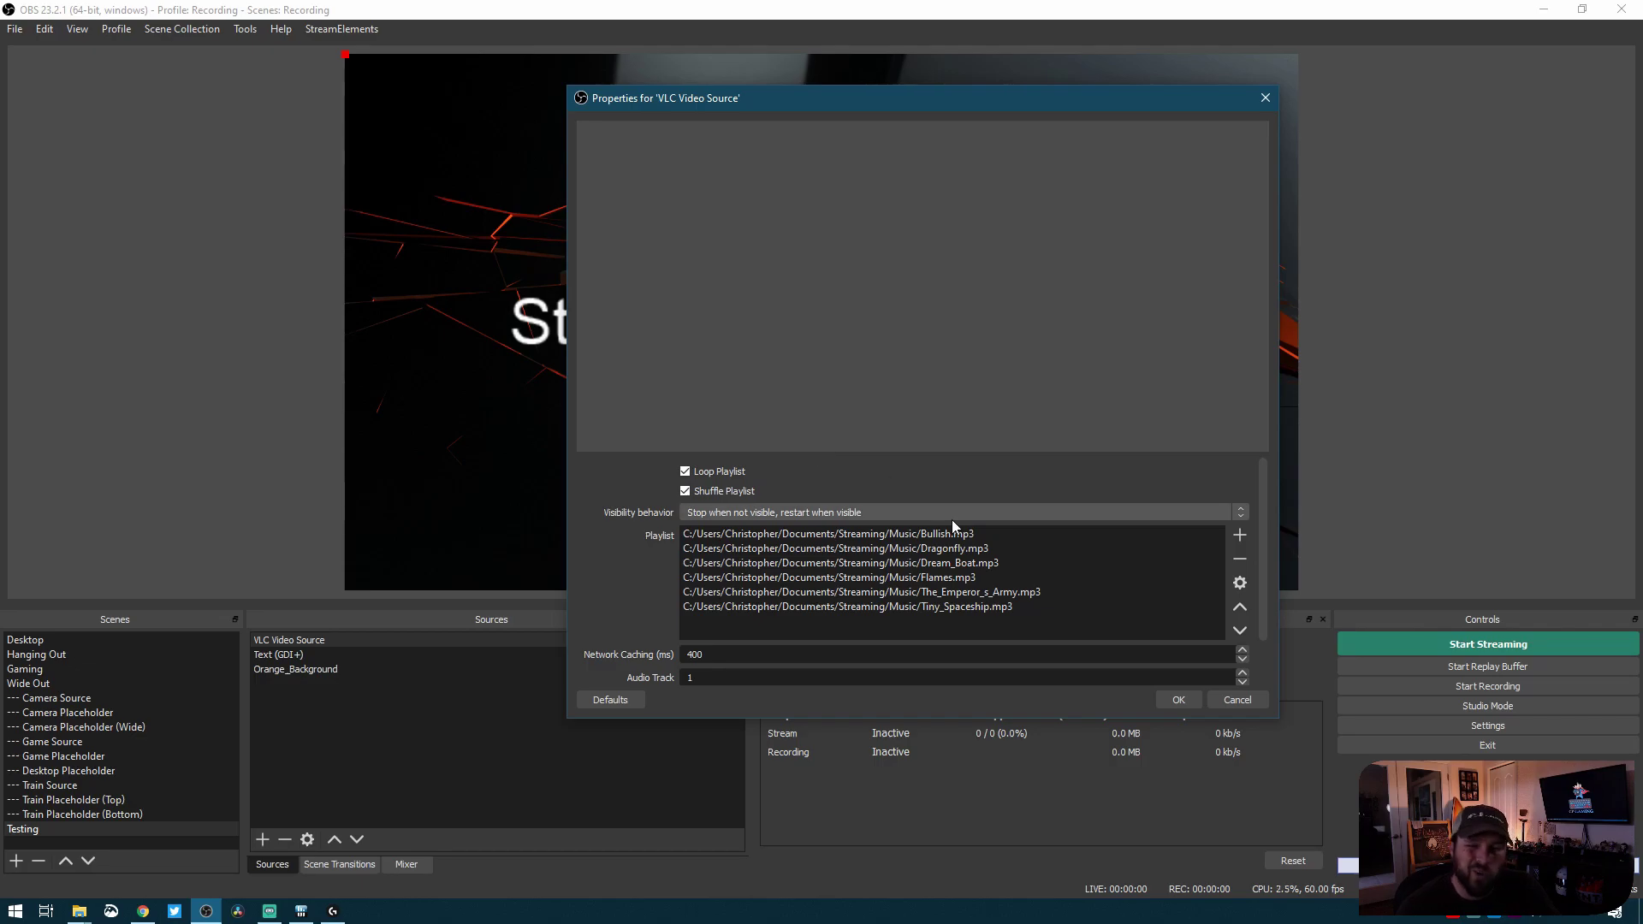
scroll(808, 582, down, 1)
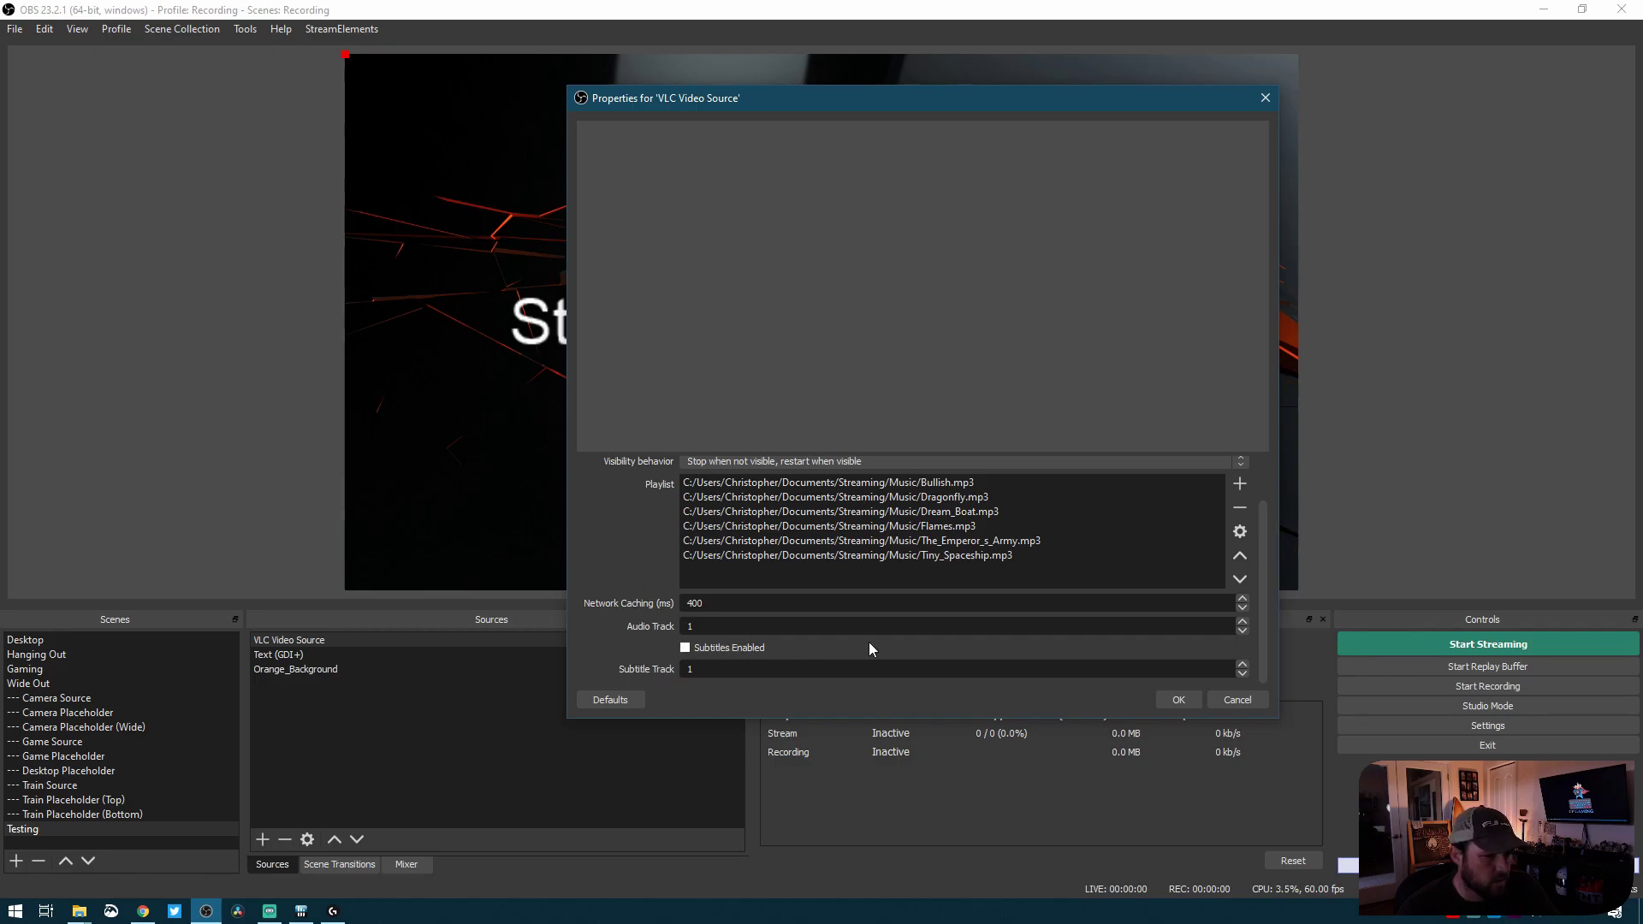
scroll(672, 572, up, 1)
scroll(660, 521, down, 1)
scroll(617, 563, up, 1)
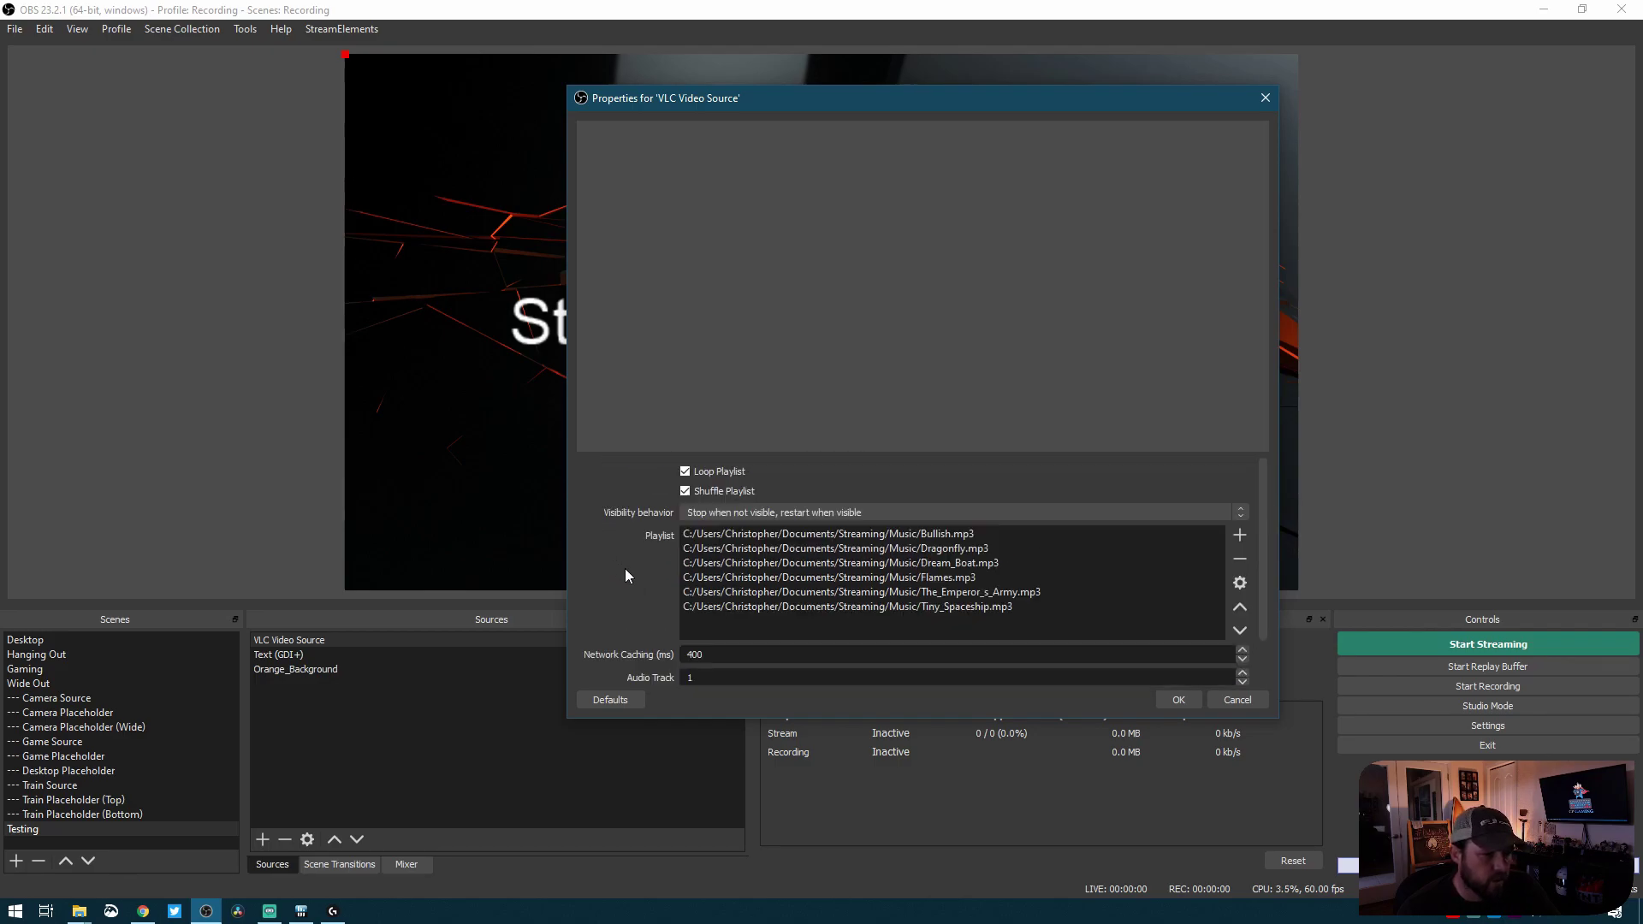
click(1178, 699)
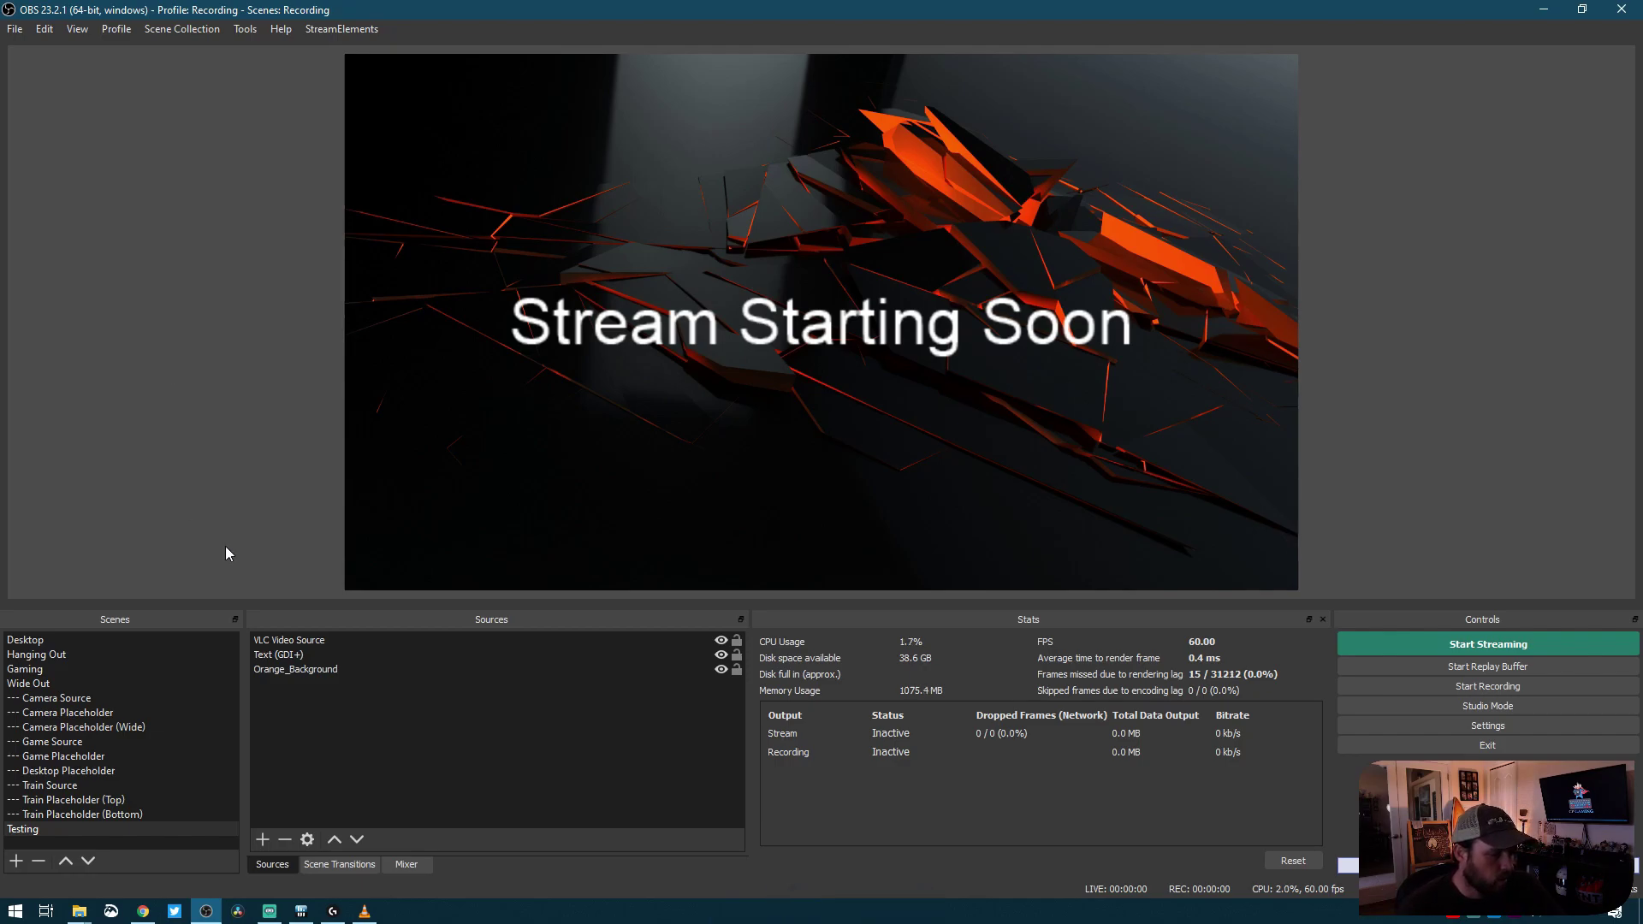
Step: Select then deselect the VLC Video Source, and show the Audio Mixer dock
click(262, 641)
ctrl+click(263, 642)
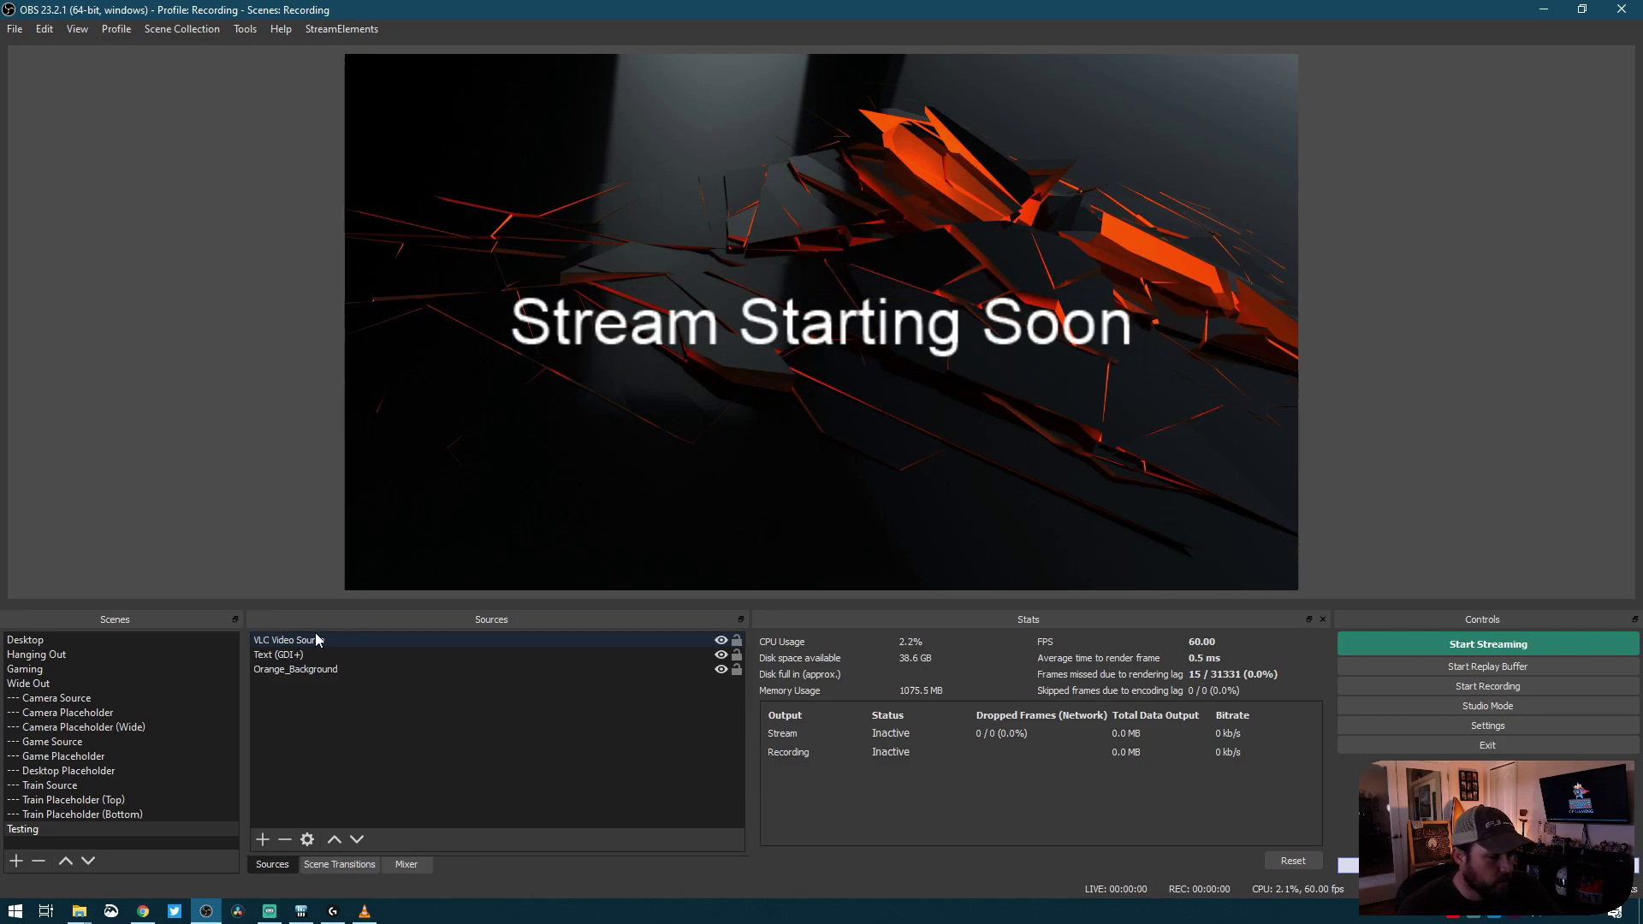
click(408, 866)
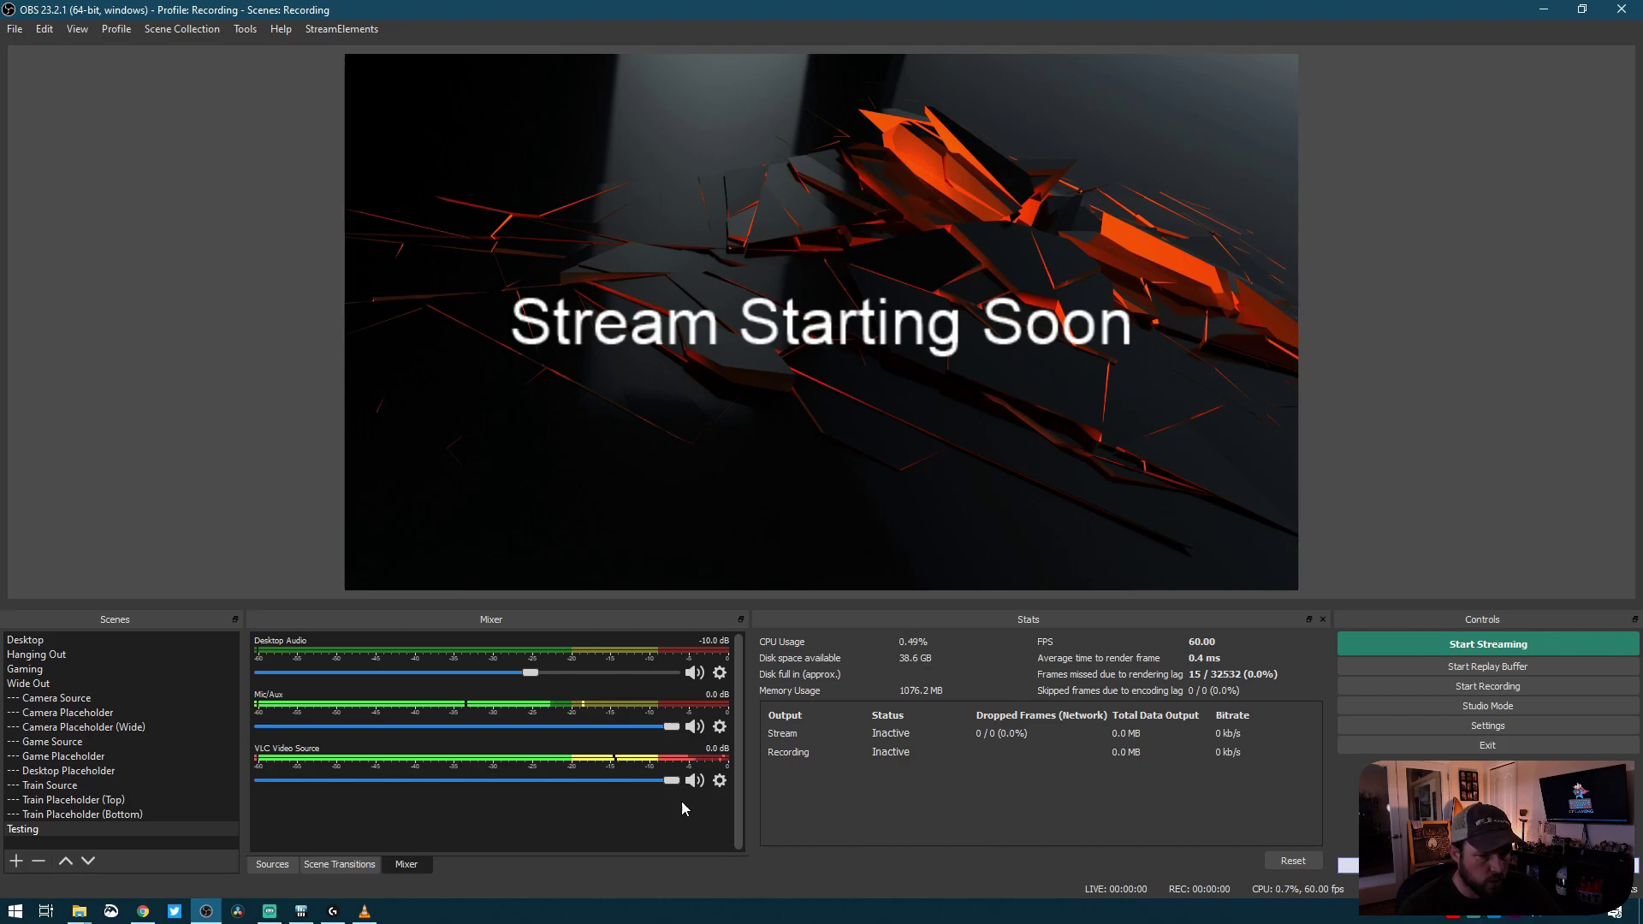
Step: In Advanced Audio Properties, set VLC monitoring to Monitor and Output and lower its volume to -17.9 dB
click(719, 781)
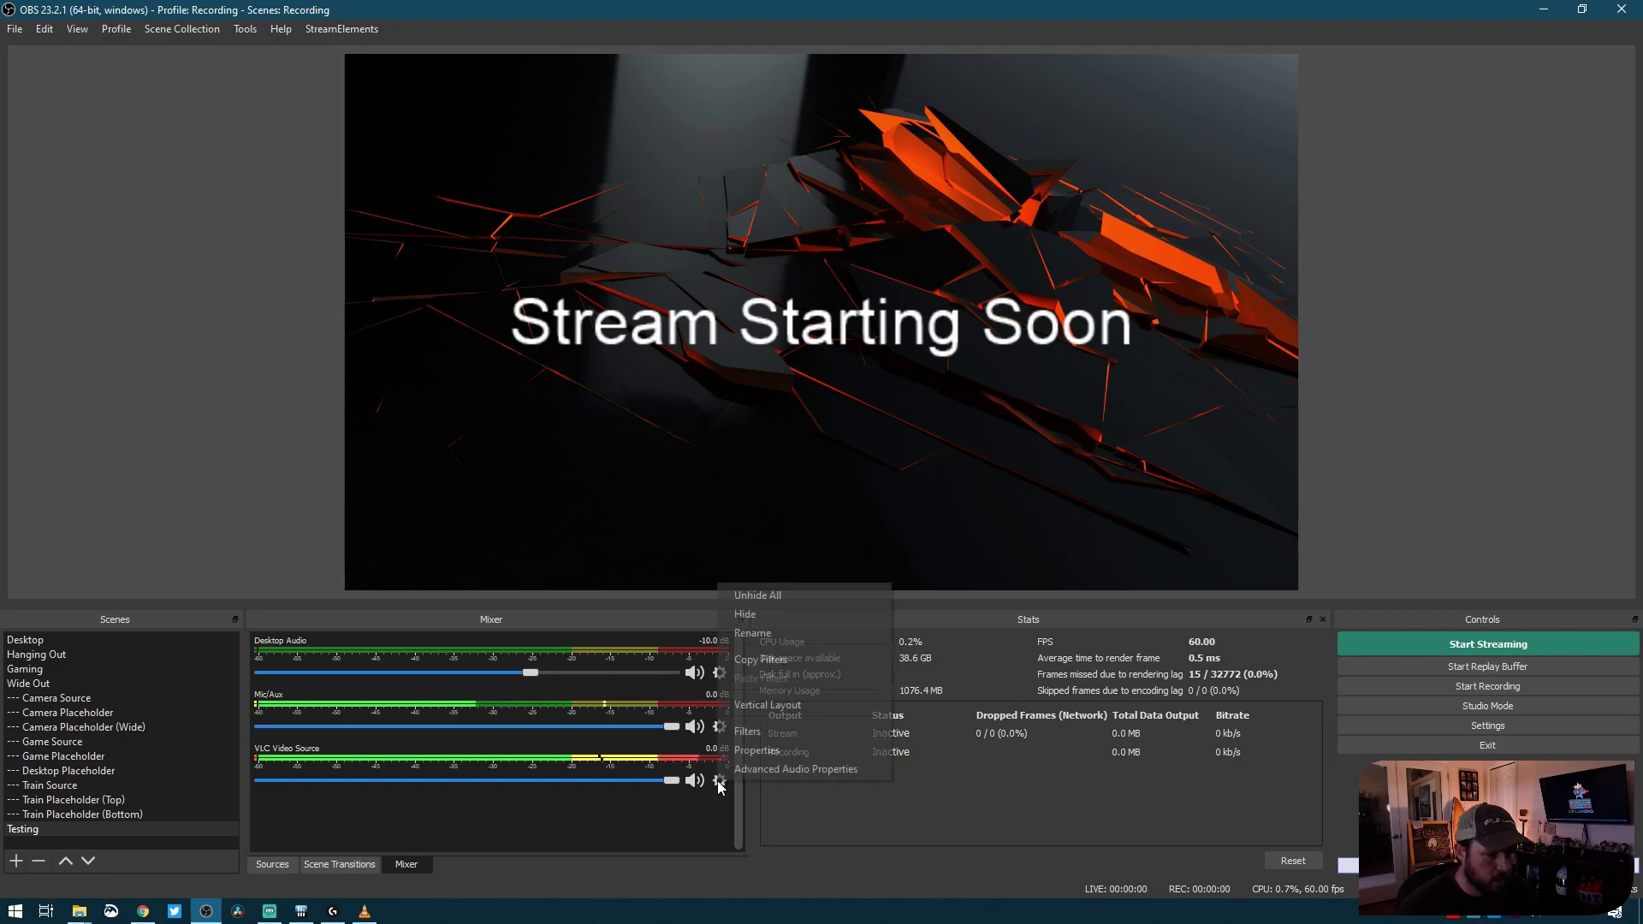
click(762, 769)
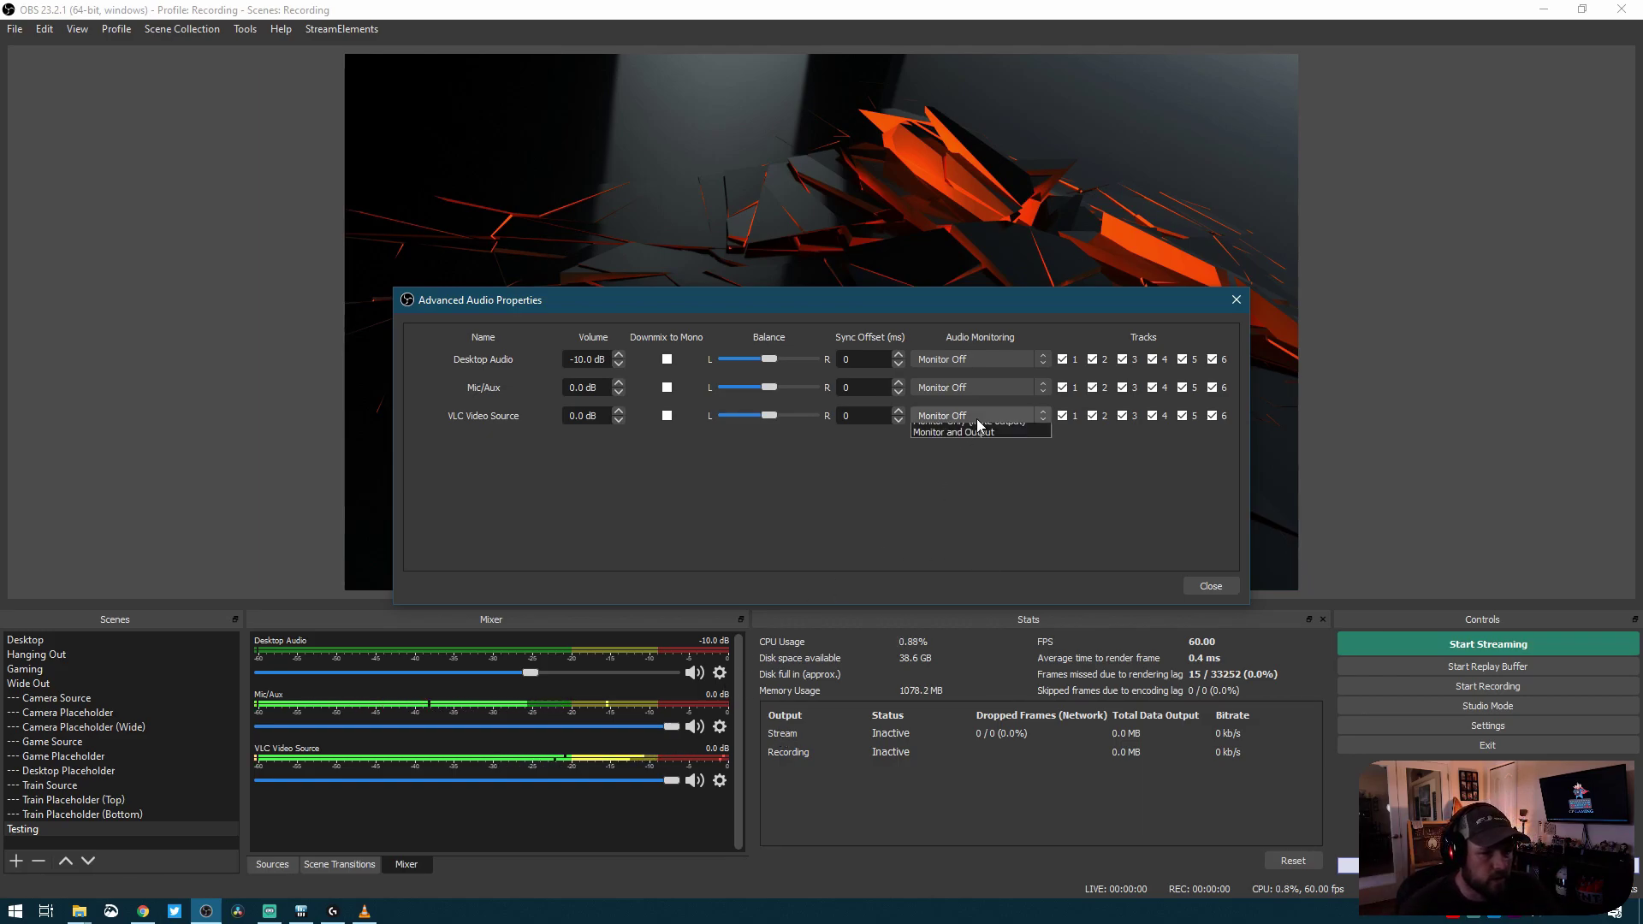
click(977, 418)
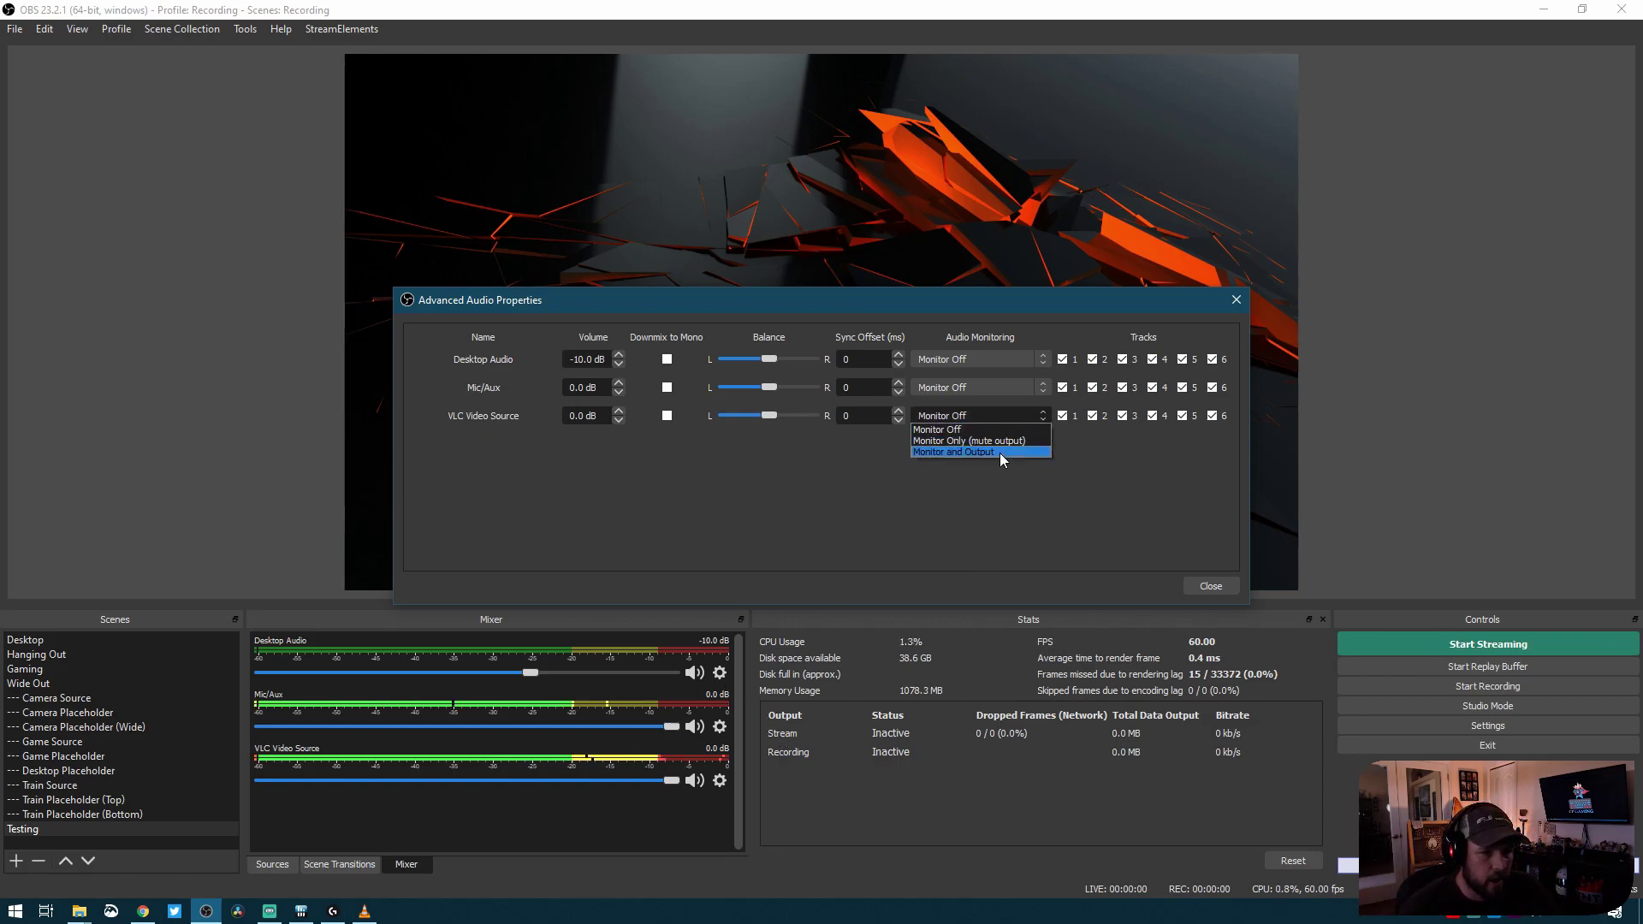
click(999, 454)
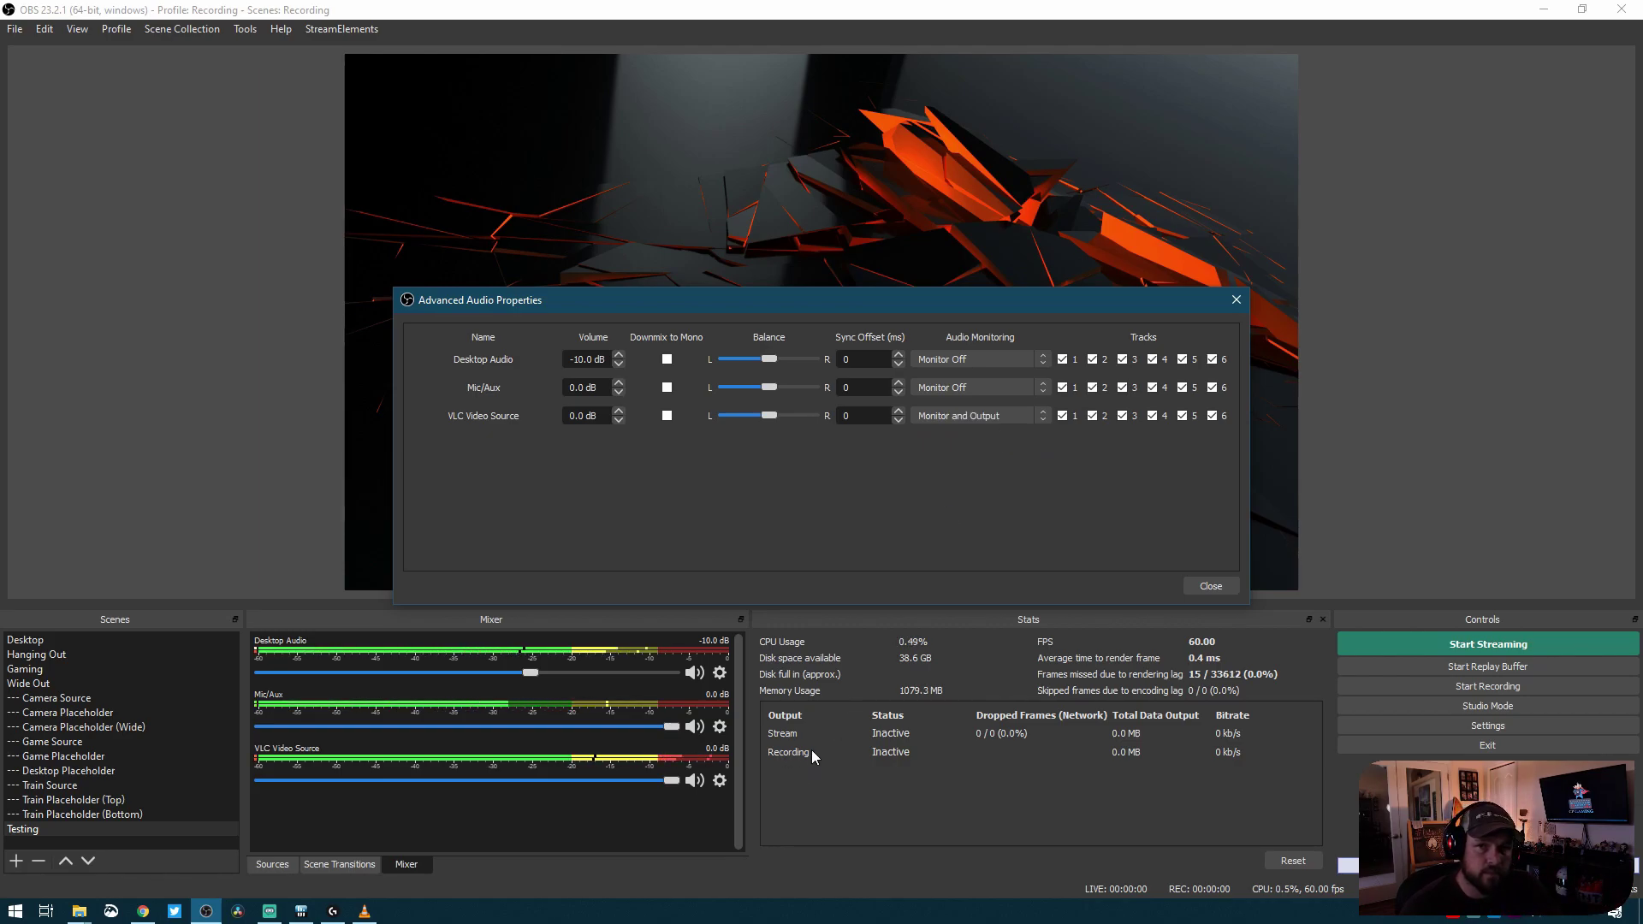
drag(673, 785, 473, 784)
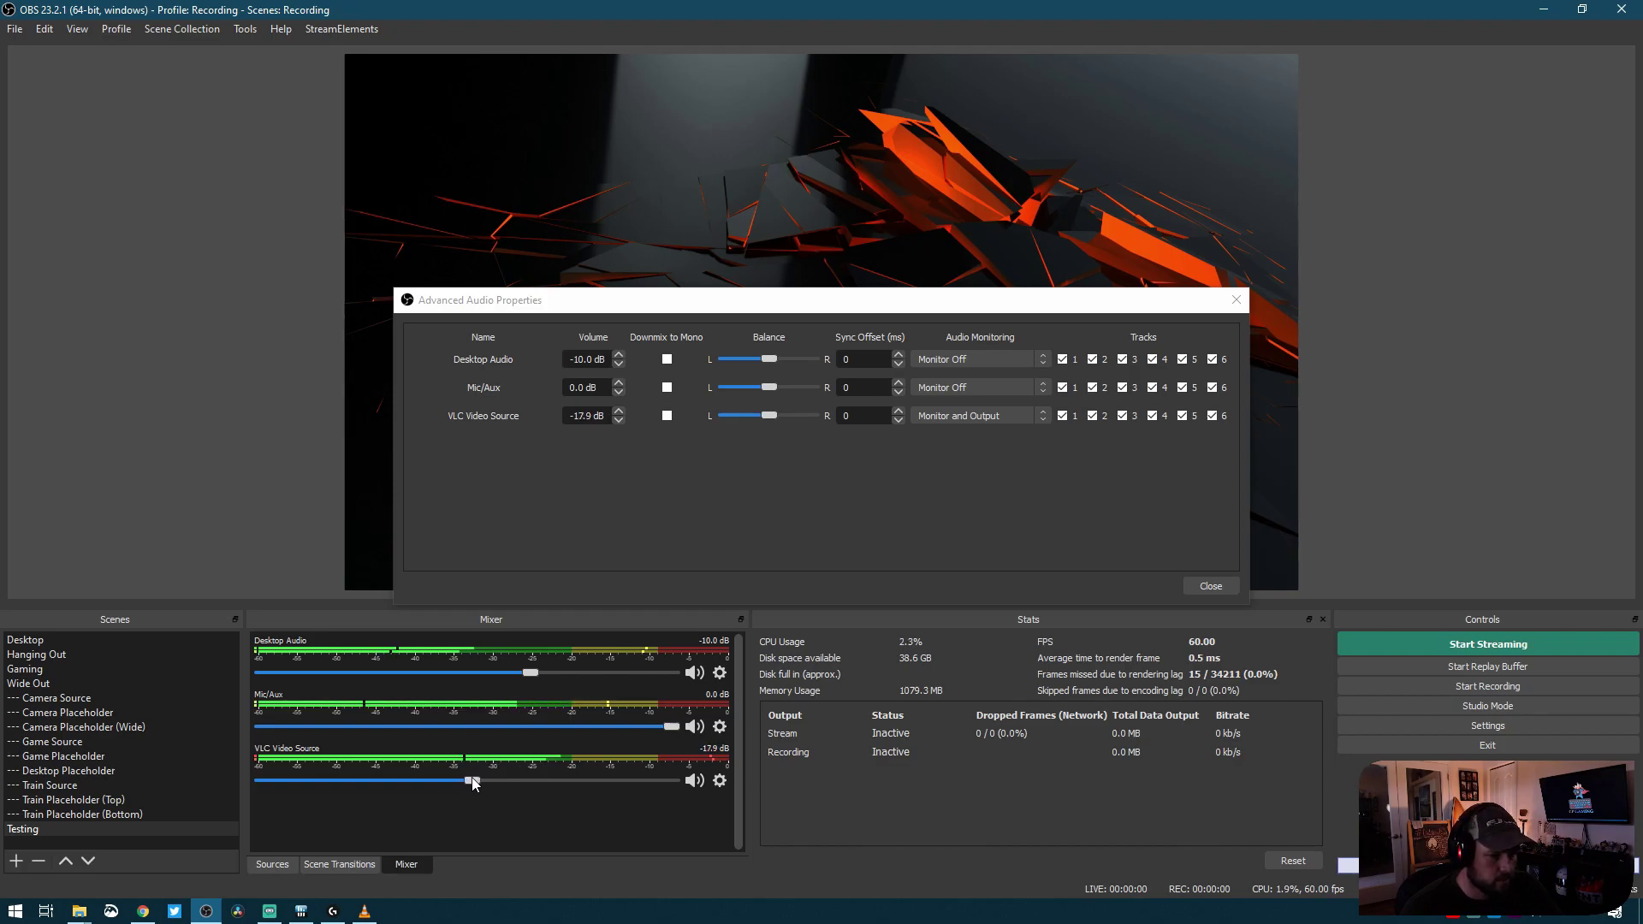
Step: Switch the VLC source's audio monitoring back to Monitor Off and close the dialog
click(971, 419)
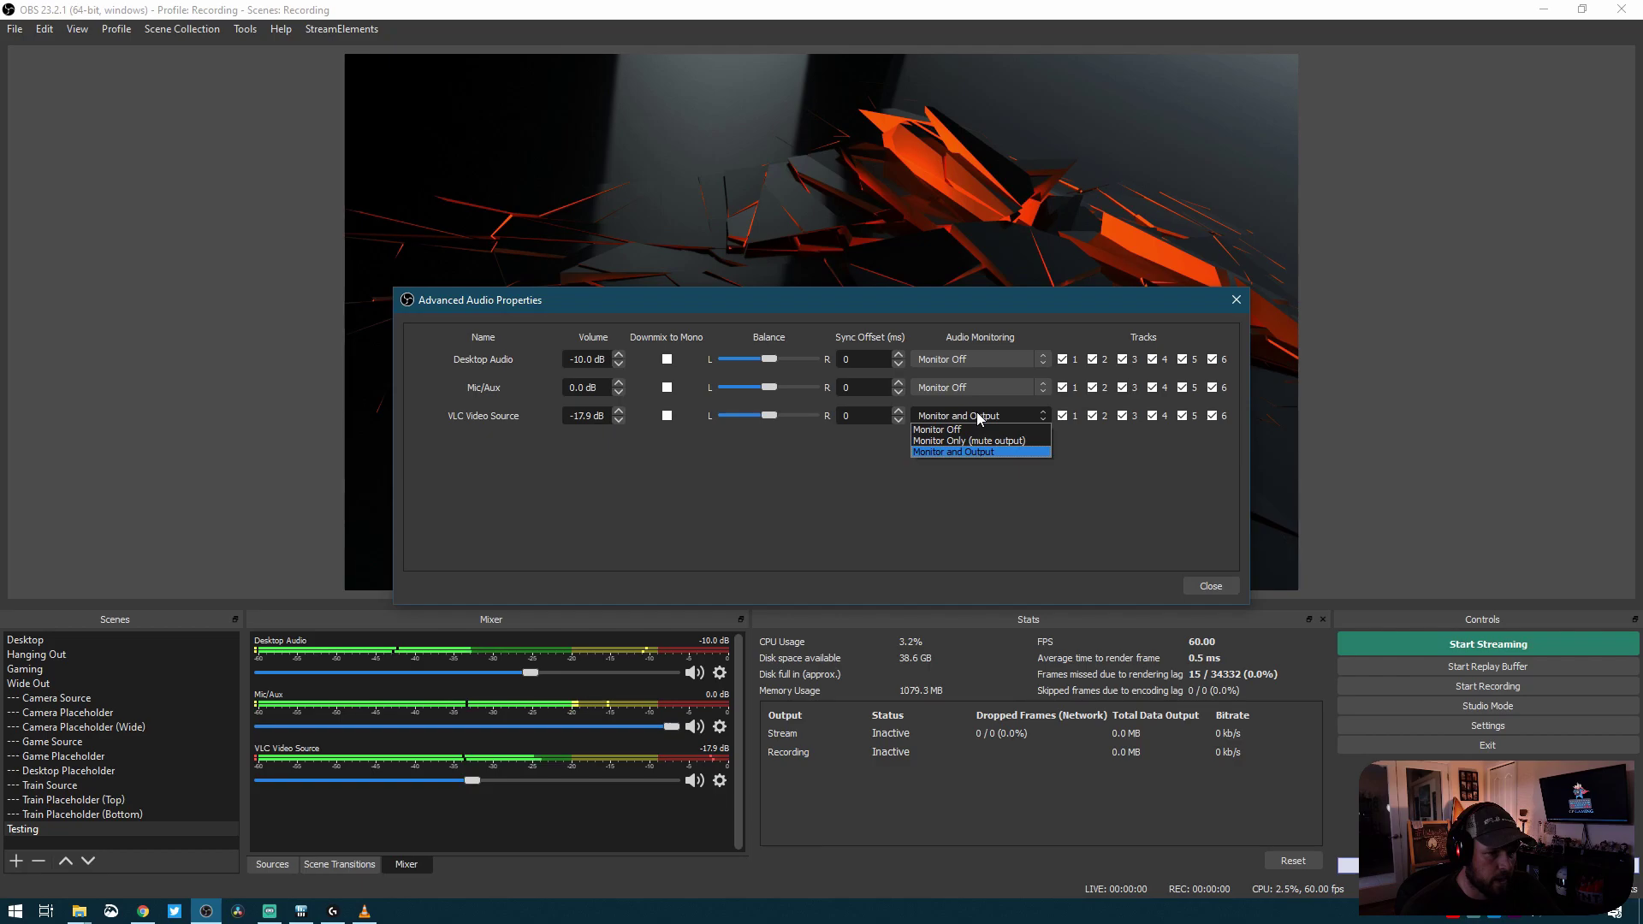
click(979, 430)
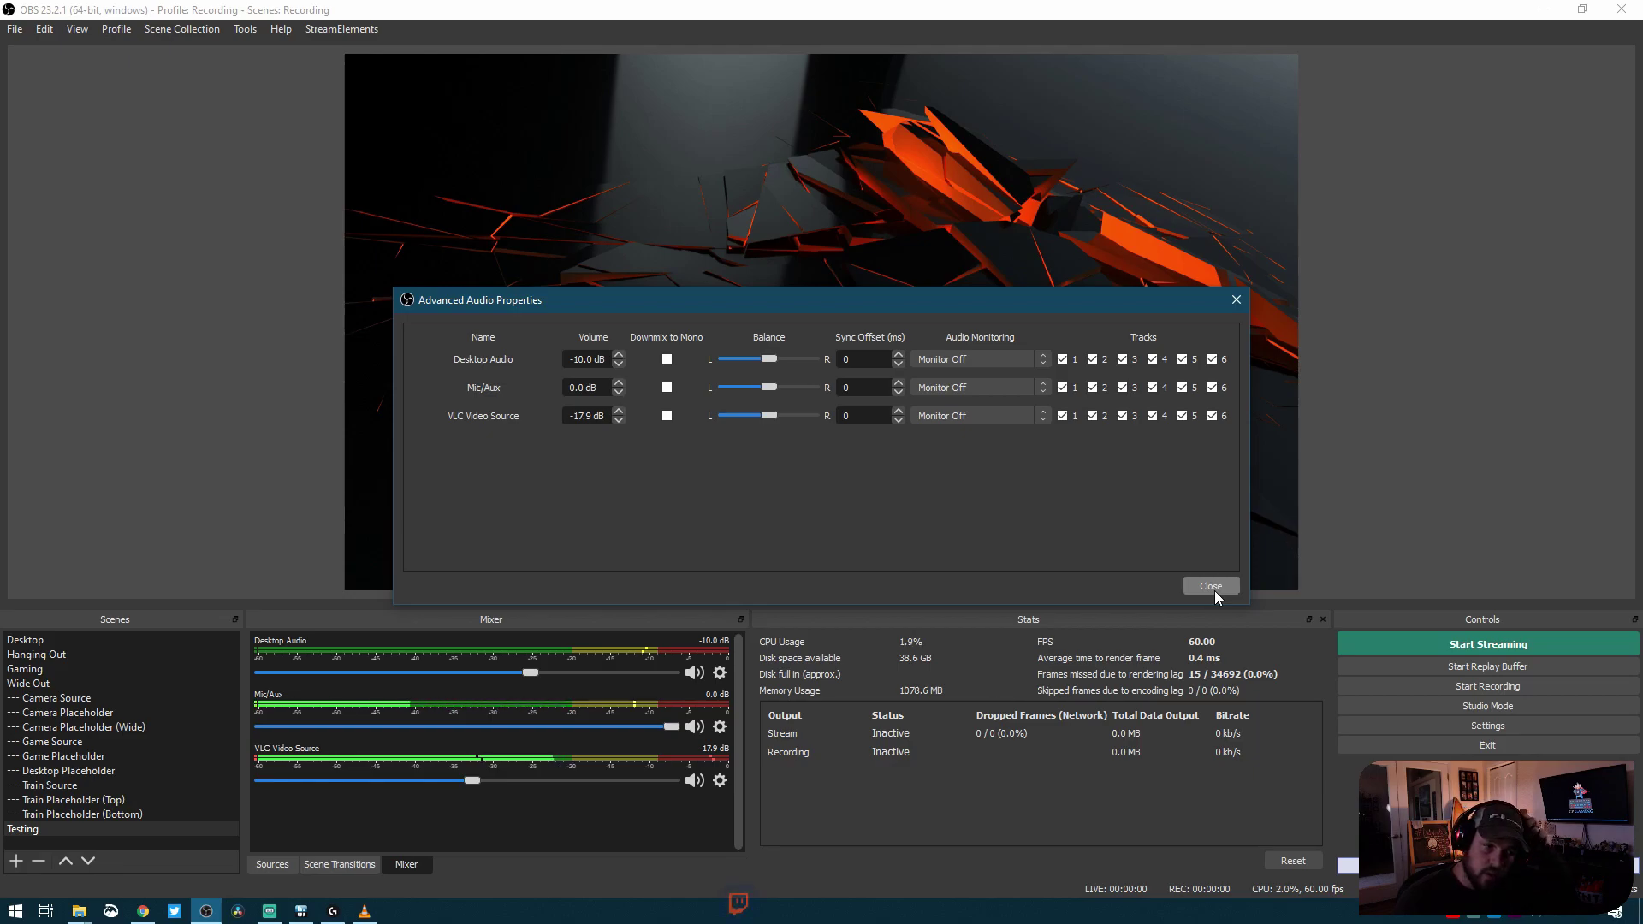
click(1211, 589)
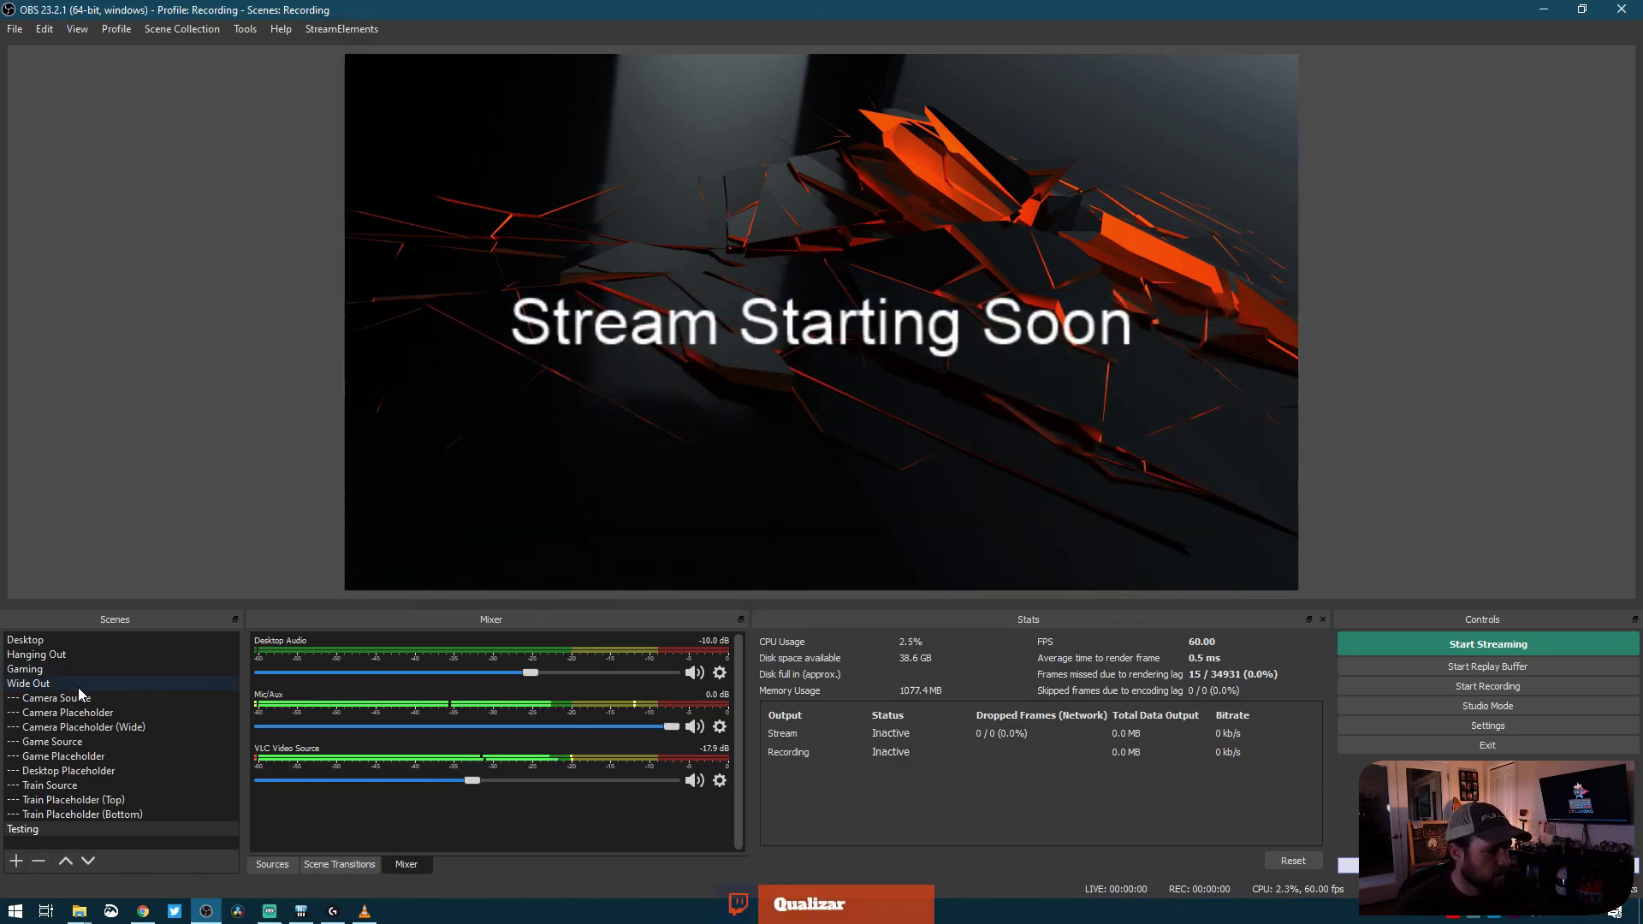
click(93, 772)
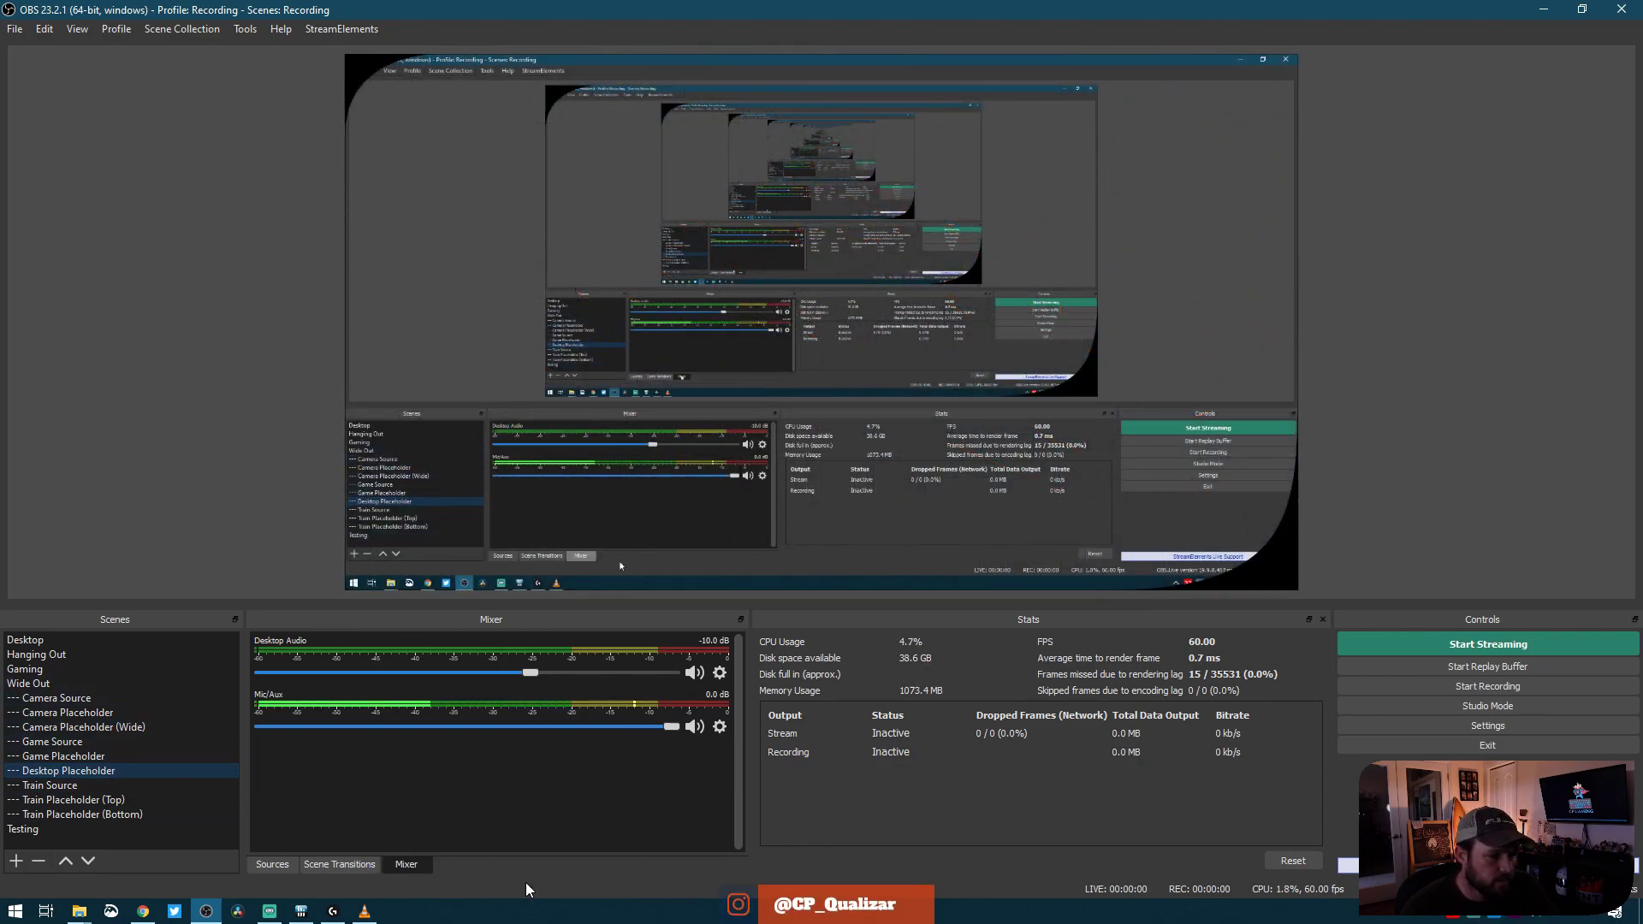
click(26, 829)
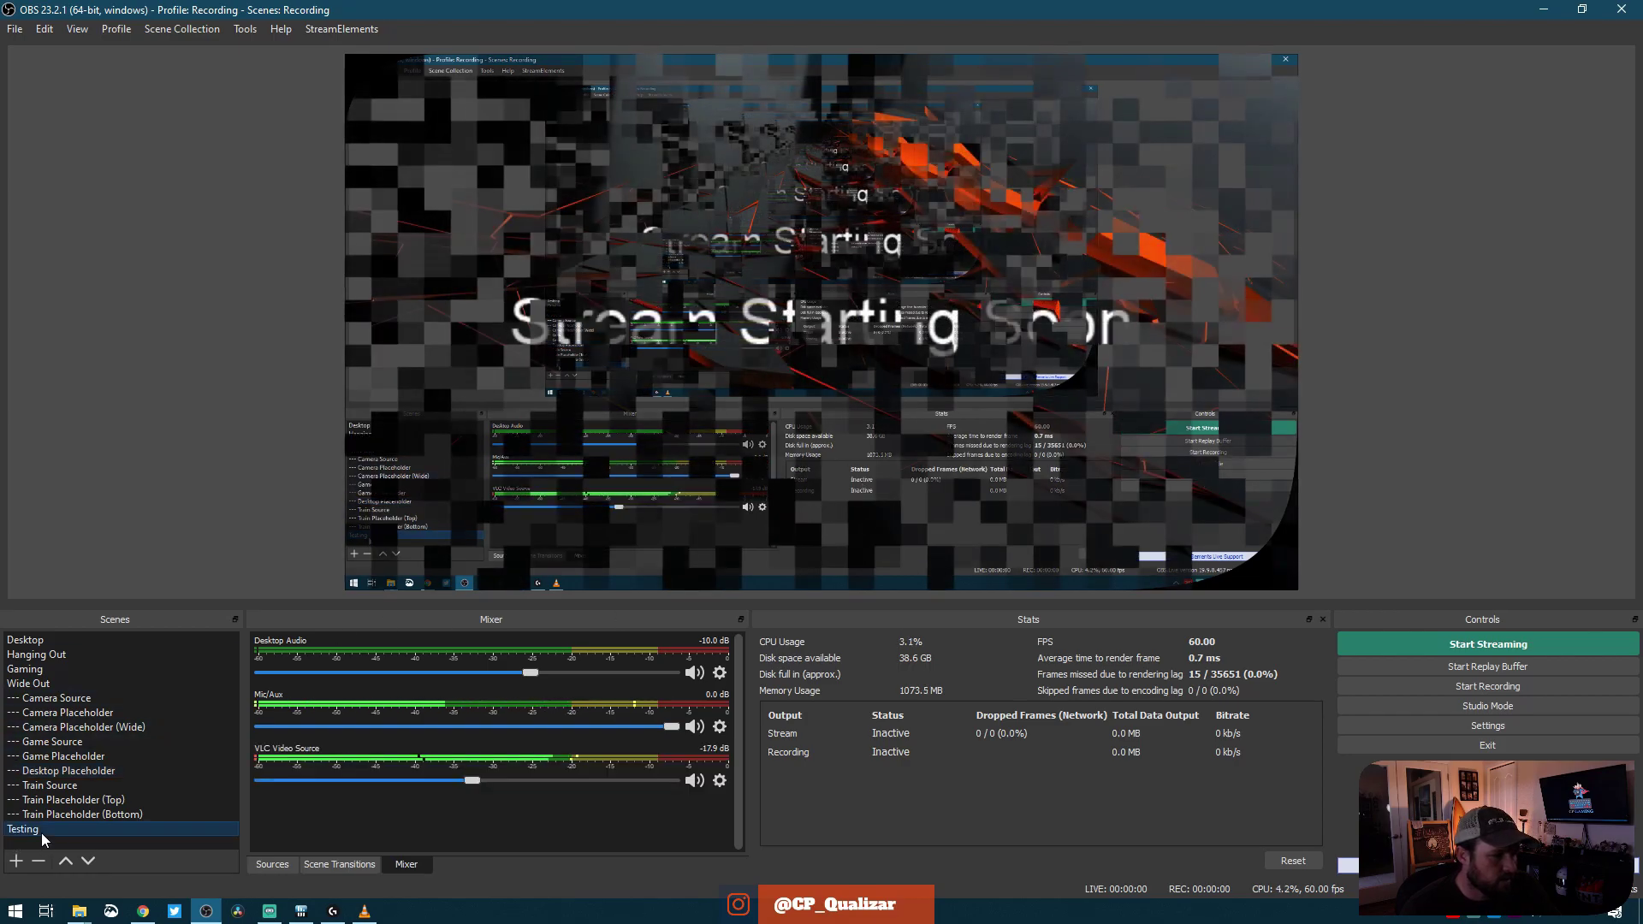